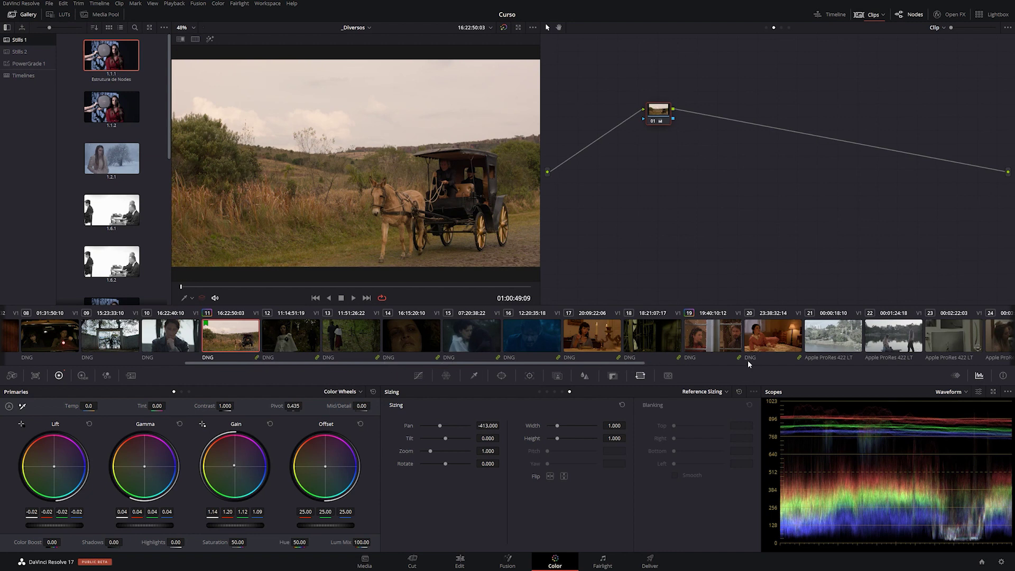
Select the clips from number 21 onward and add them into a new group named "Astro negro".
drag(387, 361, 594, 363)
click(478, 335)
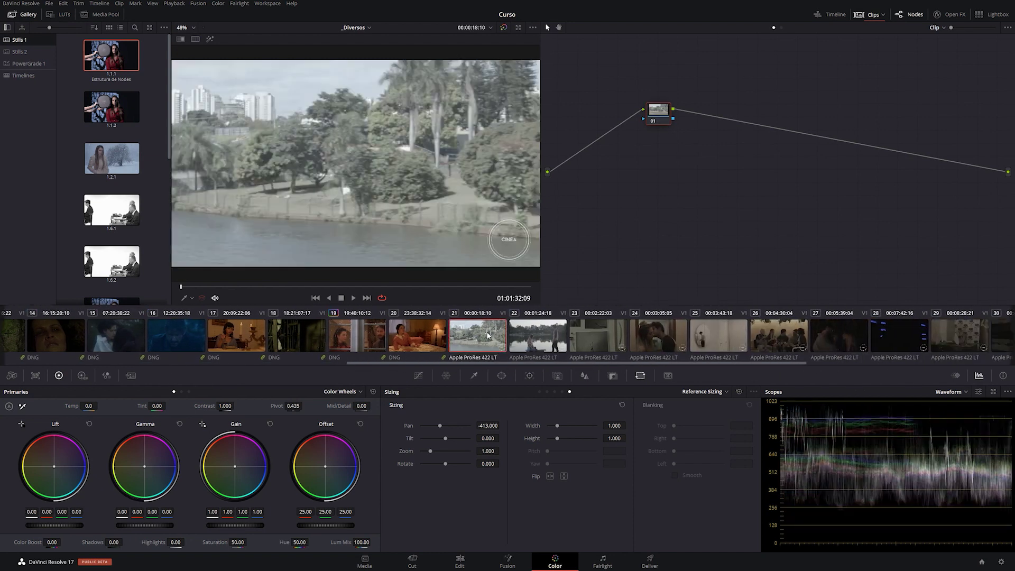
drag(500, 363, 739, 355)
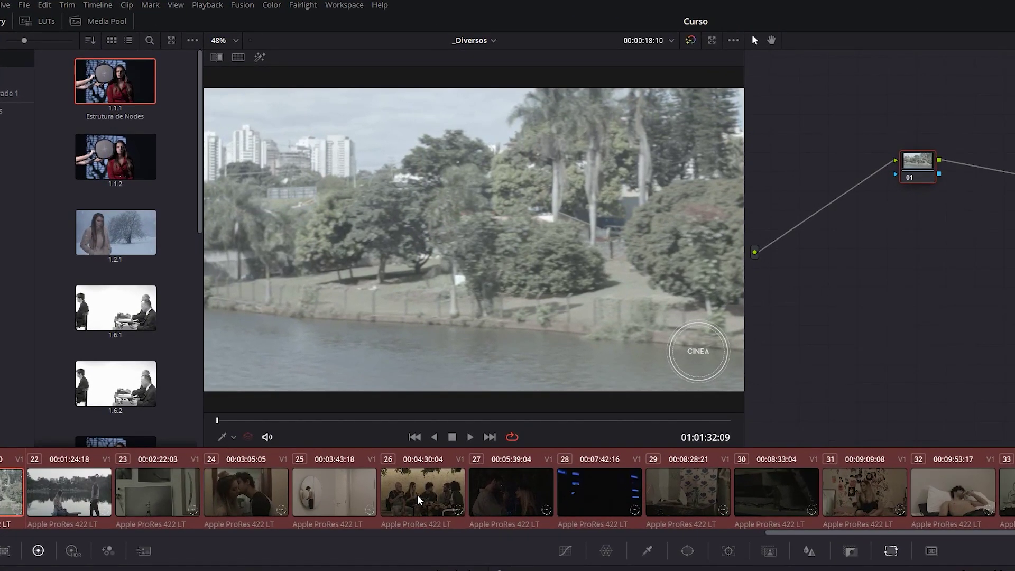
right_click(417, 500)
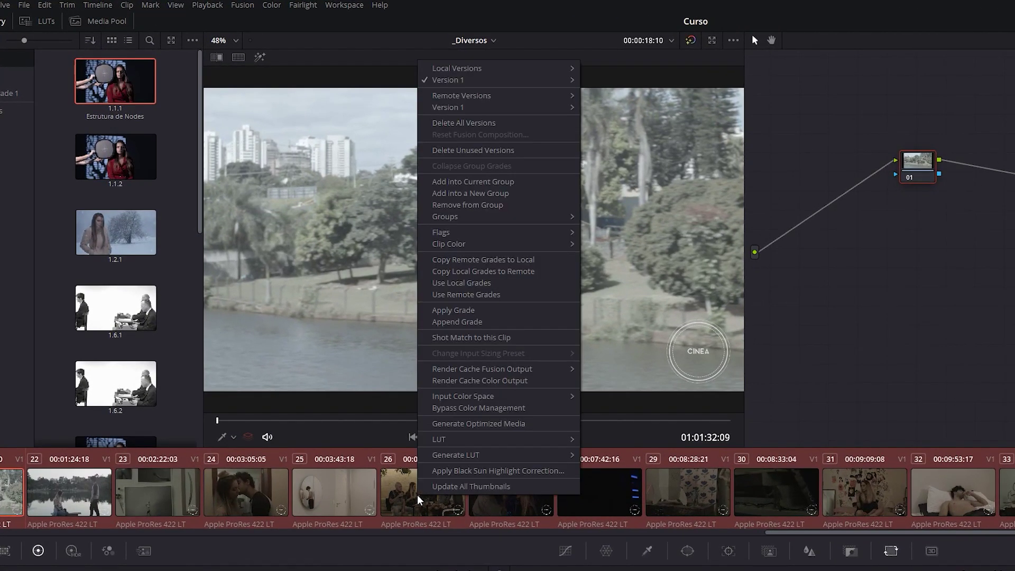
mouse_move(458, 221)
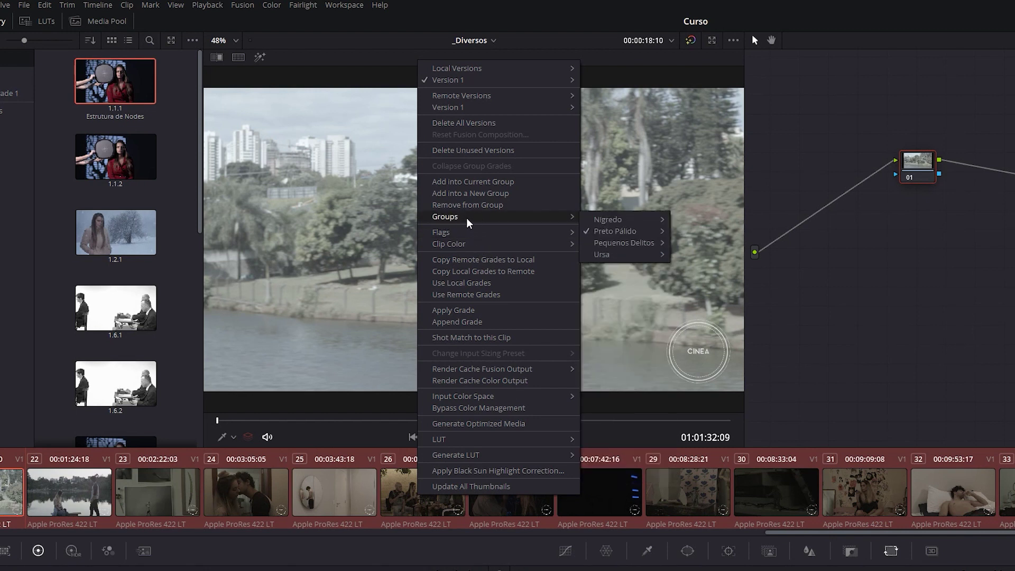
mouse_move(617, 244)
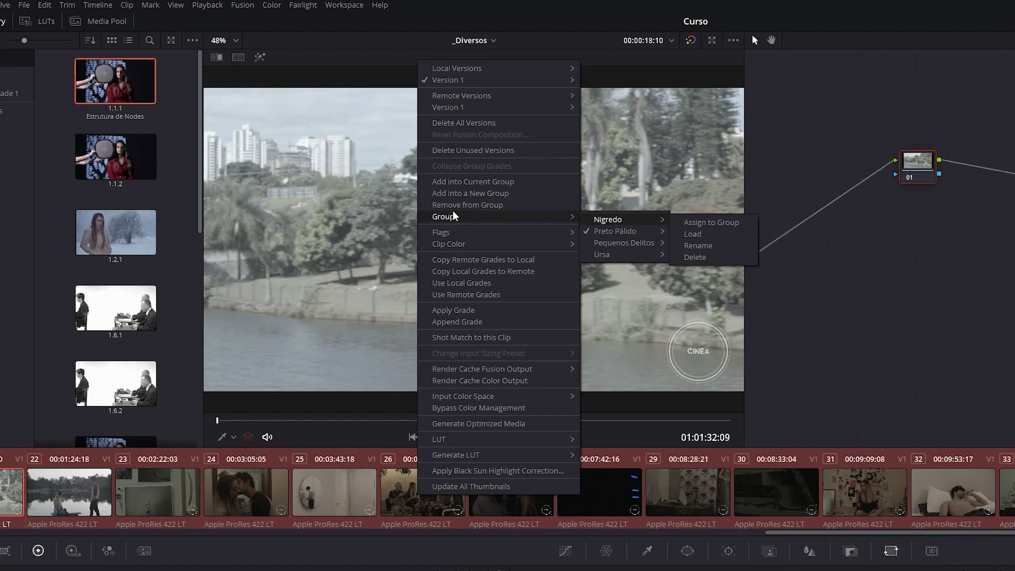
click(481, 195)
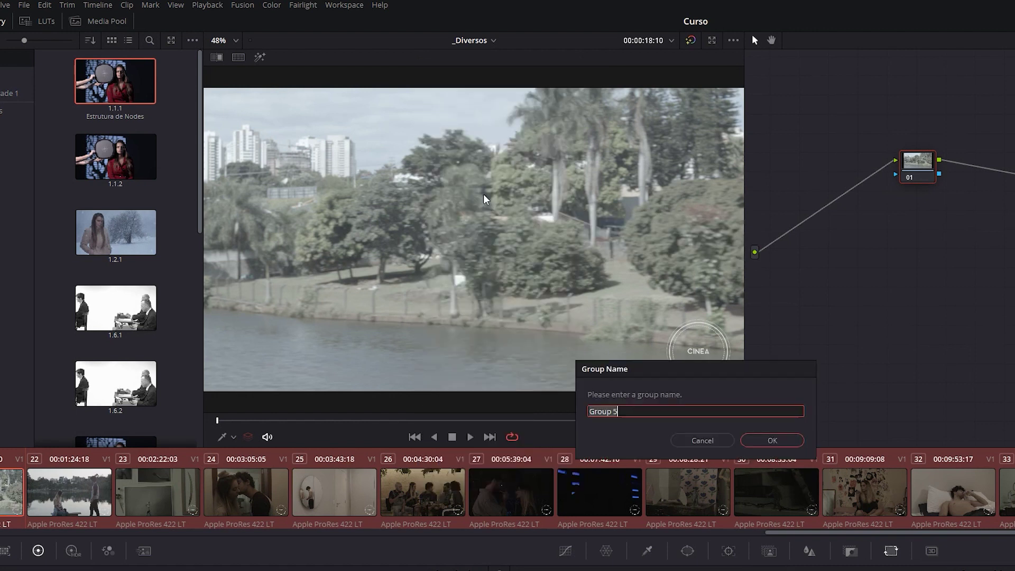
text(Astro negro)
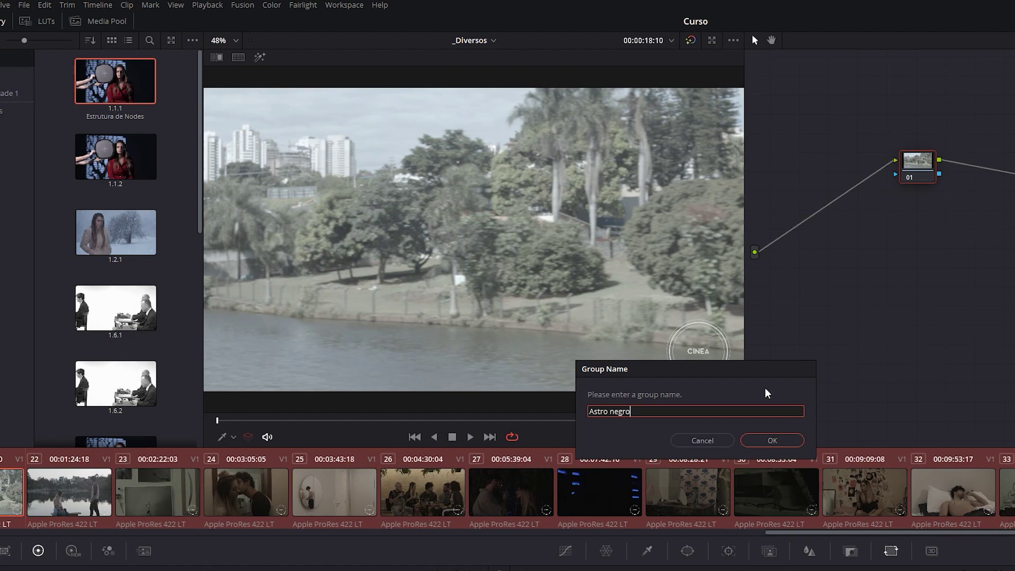
click(771, 439)
Filter the clip thumbnails to show only the "Preto Pálido" group.
drag(844, 536, 526, 534)
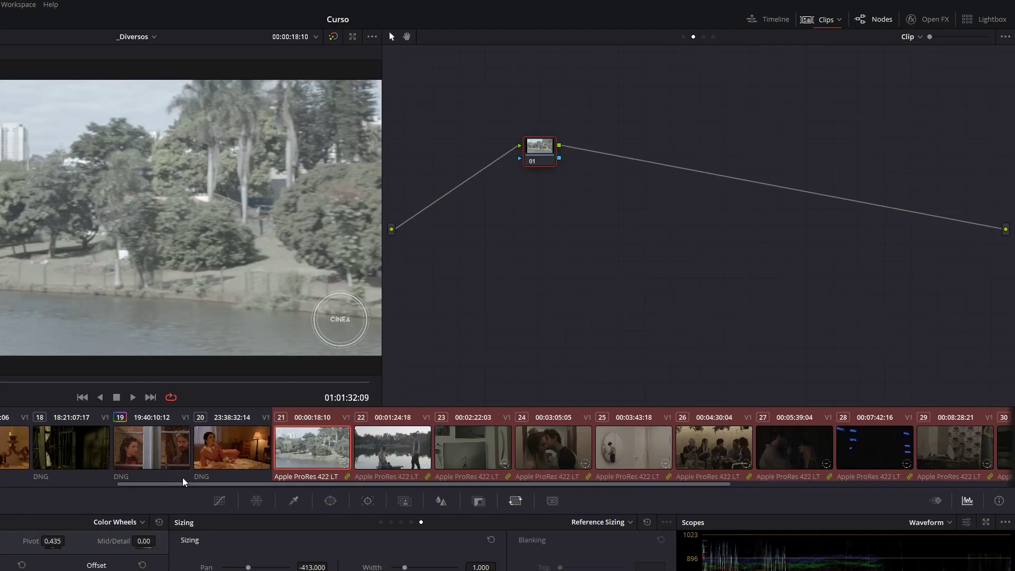
click(839, 21)
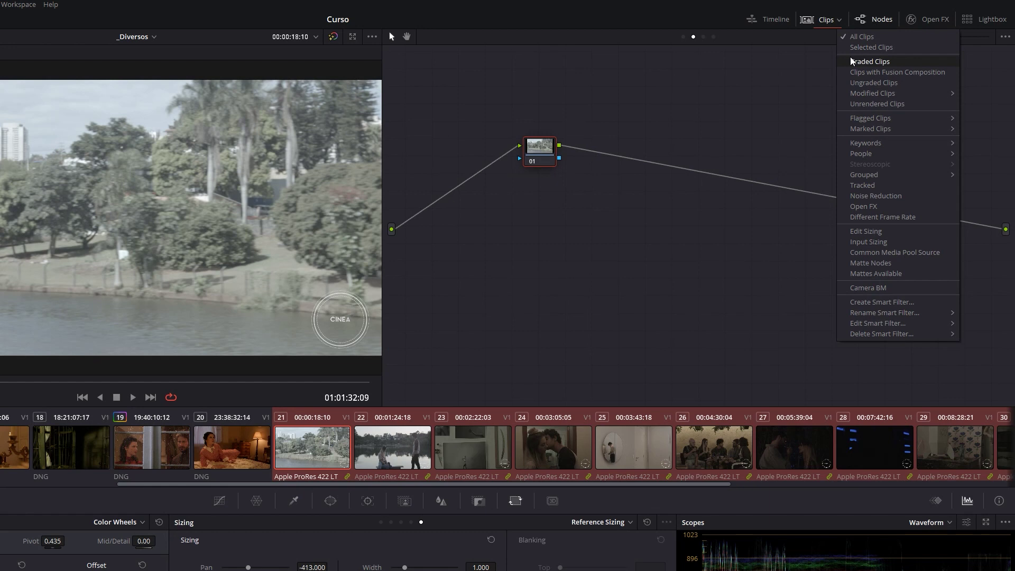
mouse_move(866, 178)
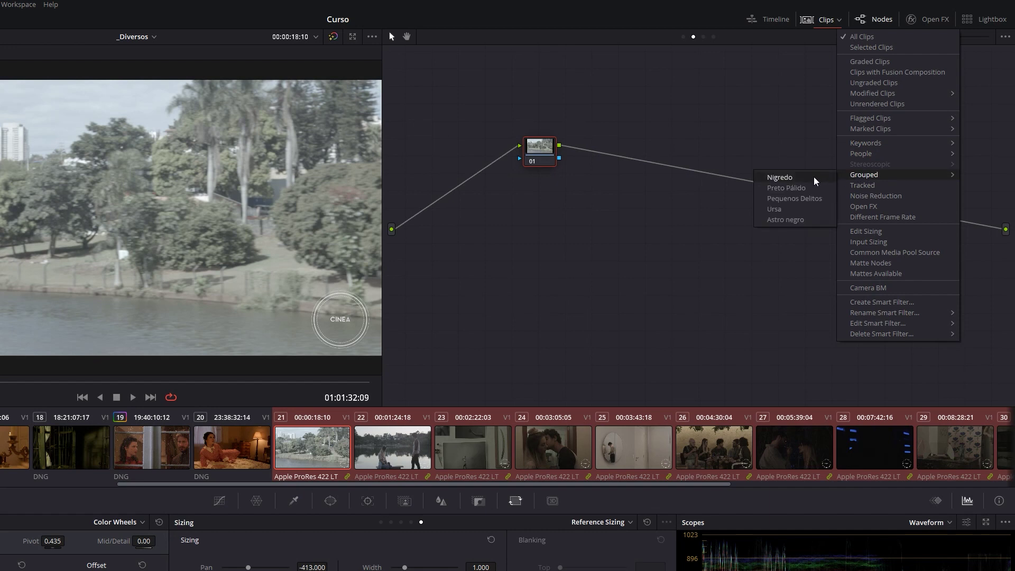
click(786, 187)
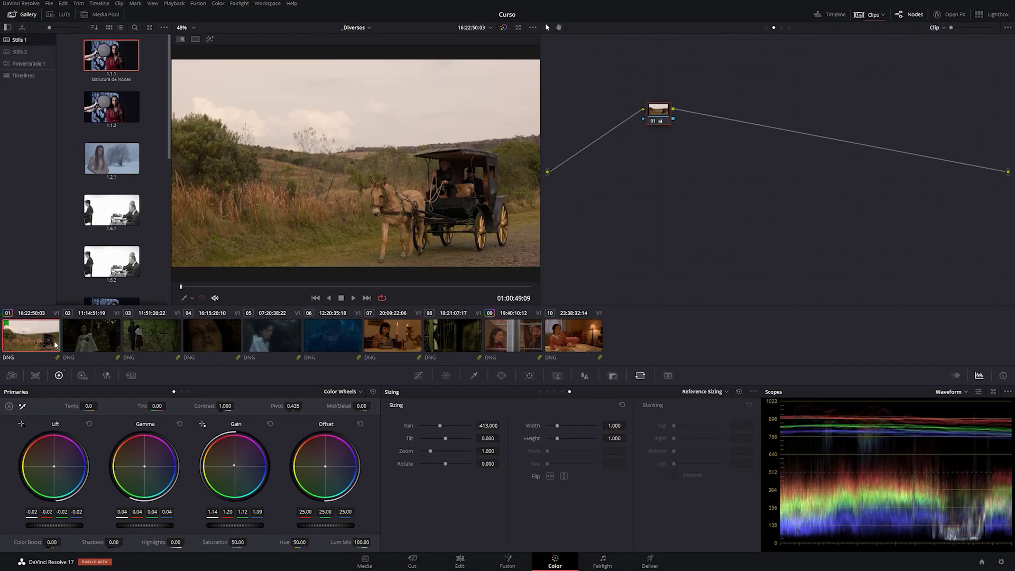
View clips 02 to 05 of the filtered group one after another.
click(98, 341)
click(153, 341)
click(211, 341)
click(275, 339)
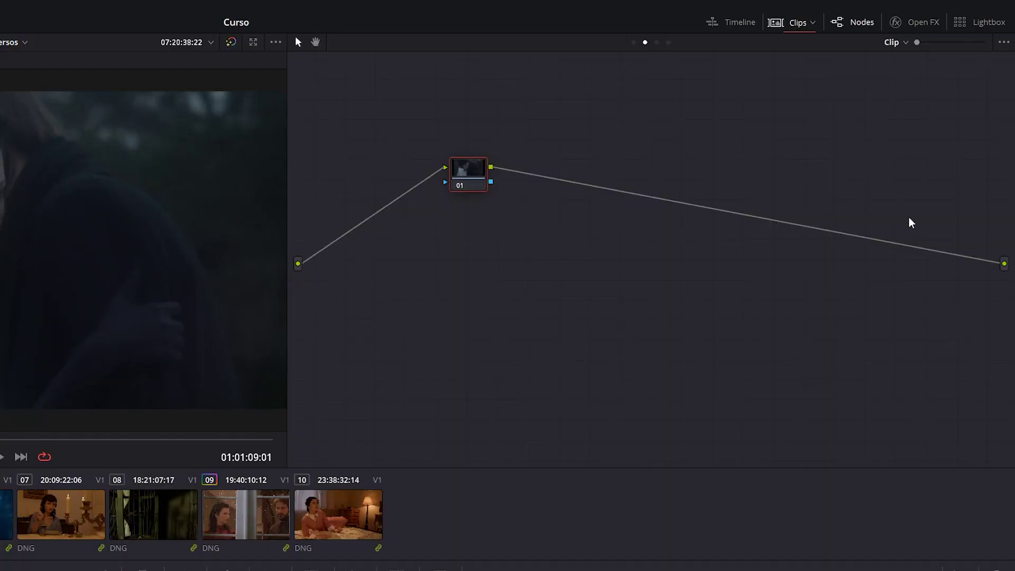
Filter the thumbnails by graded clips and switch the filter to ungraded clips.
click(812, 24)
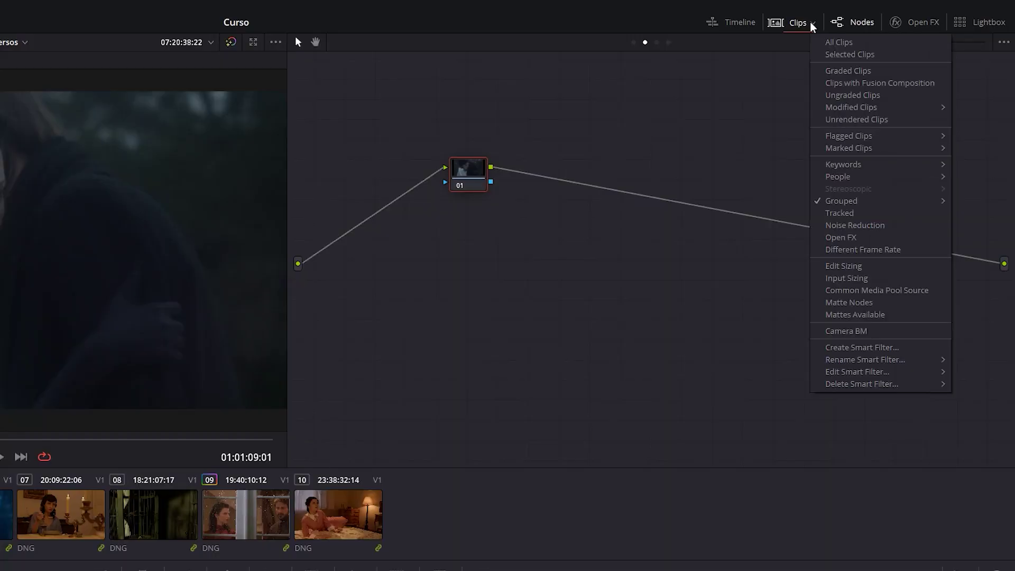
click(852, 74)
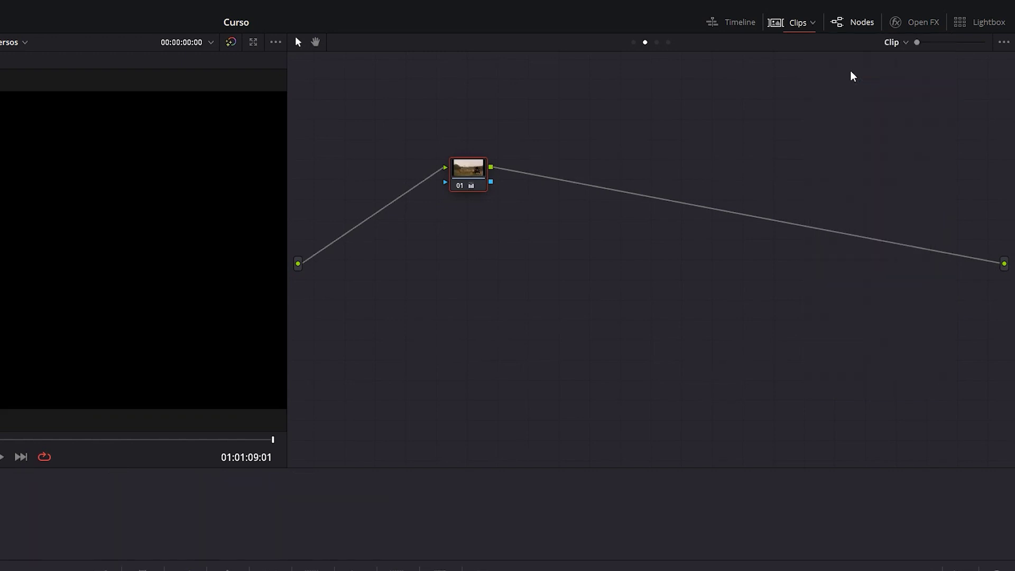
click(812, 24)
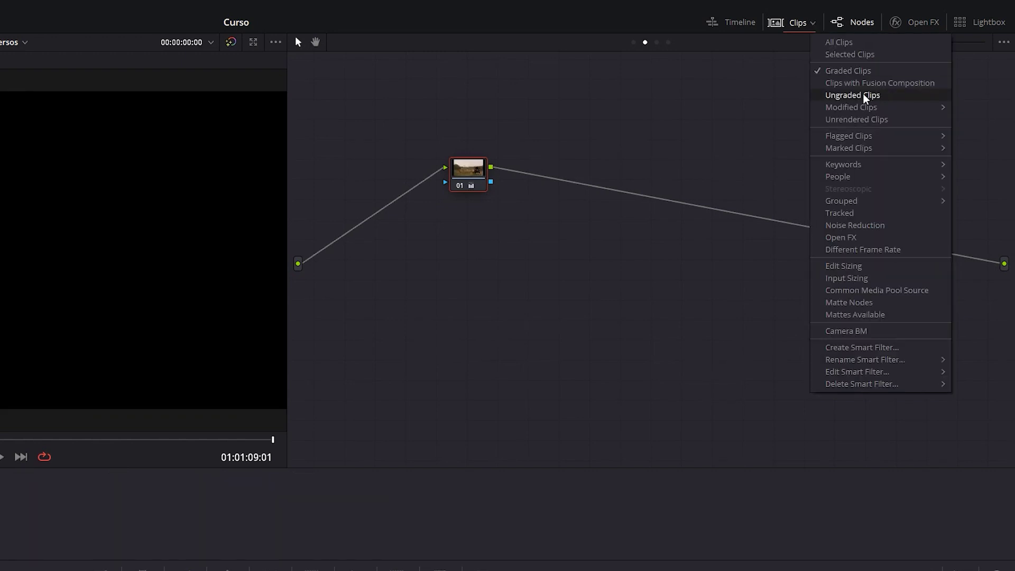
click(882, 96)
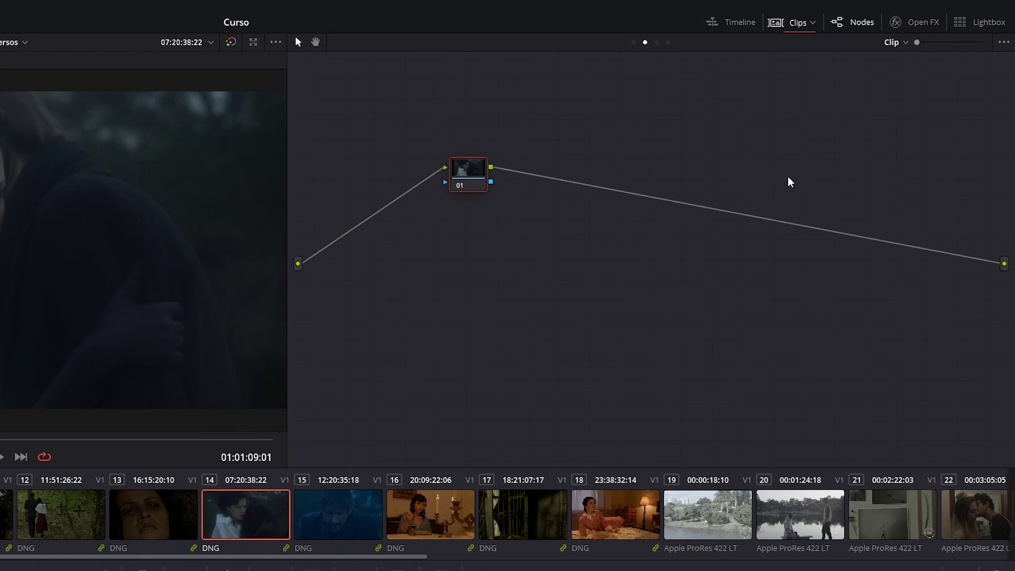
Filter the thumbnails to the clips modified within the last 1 hour.
click(812, 23)
mouse_move(867, 108)
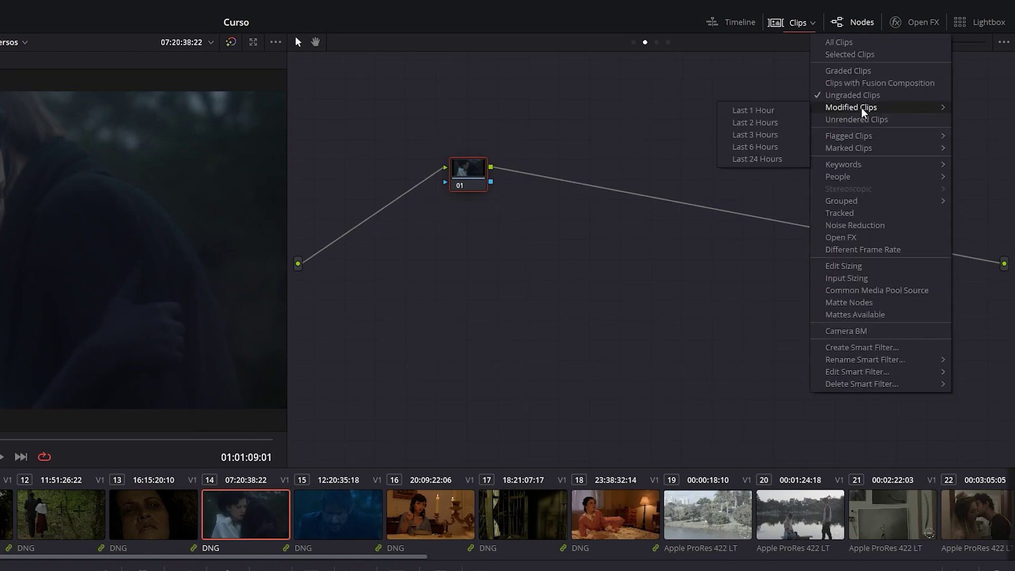
click(757, 111)
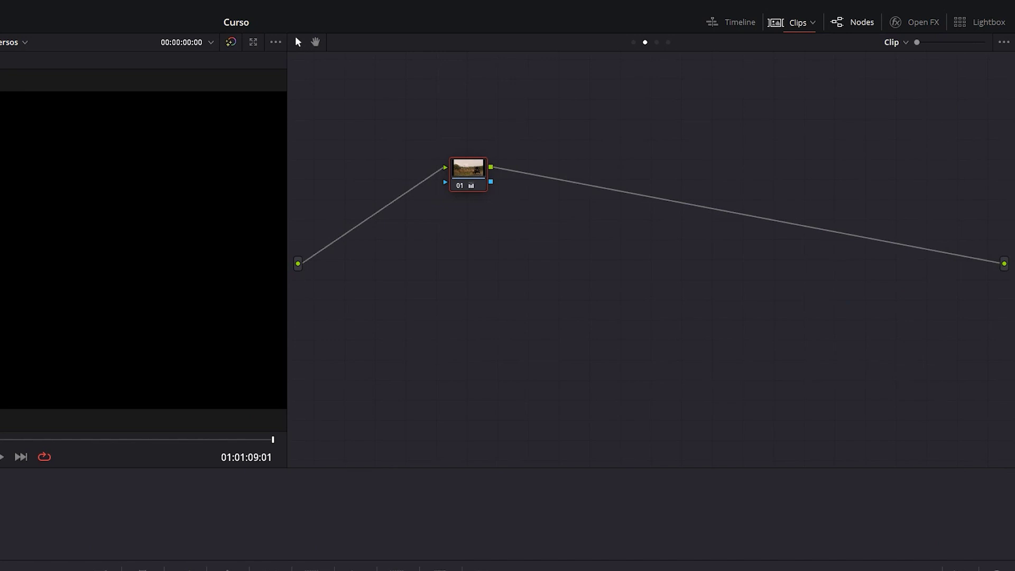
Start a new smart filter and add two more rules to it.
click(814, 24)
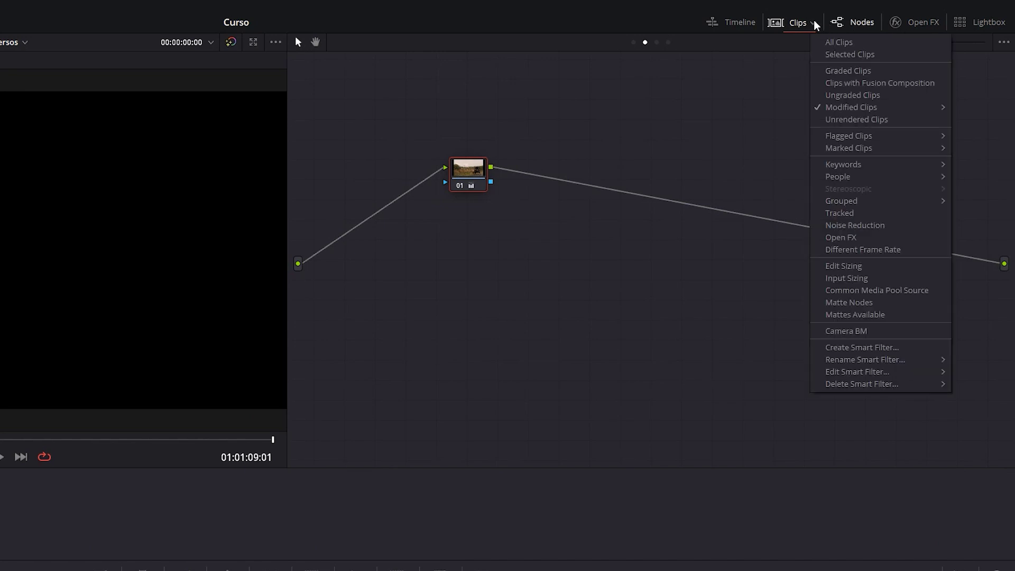
mouse_move(876, 332)
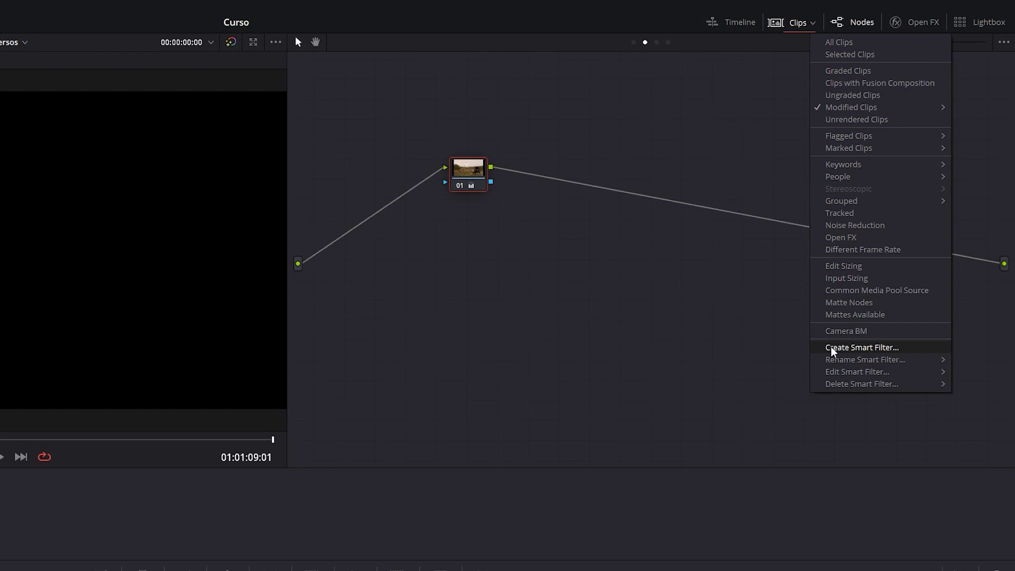
click(885, 342)
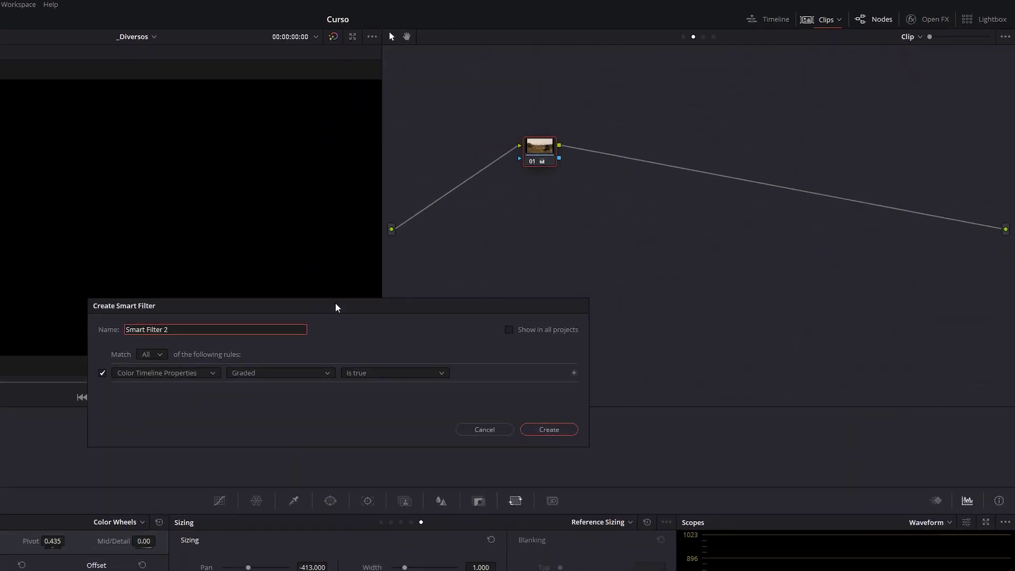
drag(377, 309, 576, 245)
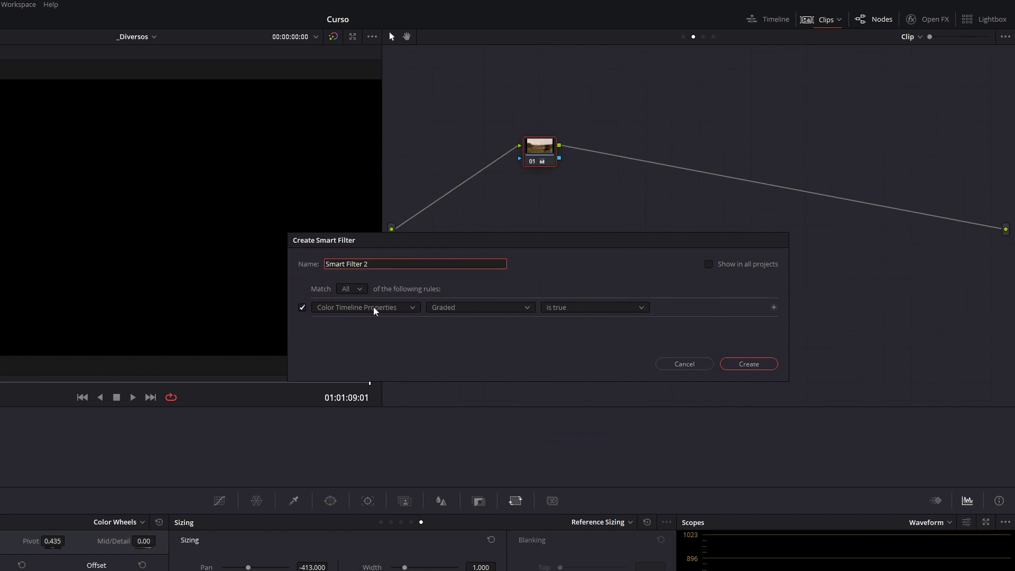
click(774, 307)
click(774, 326)
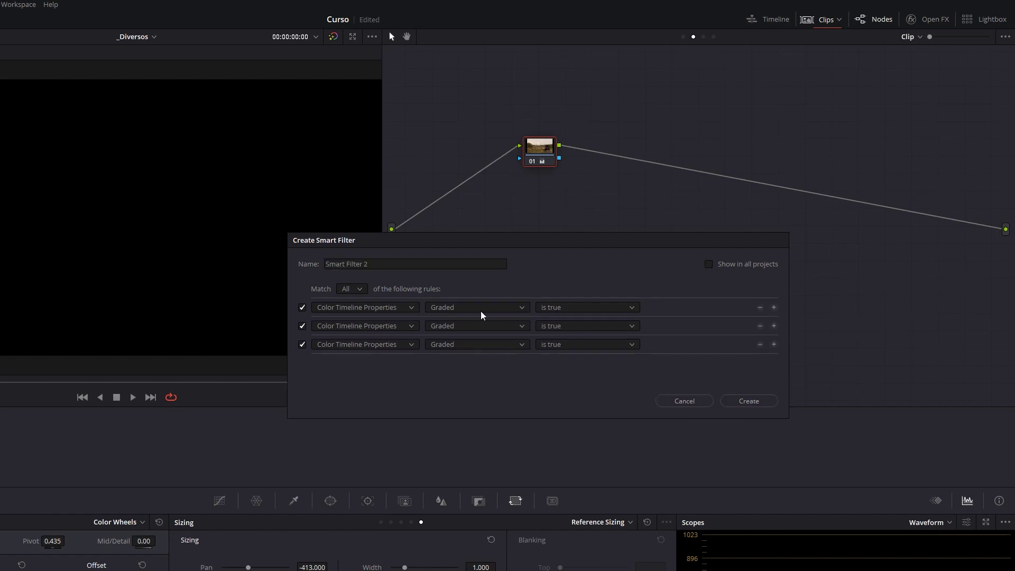
Try matching Any of the smart filter's rules and restore the matching to All.
click(357, 291)
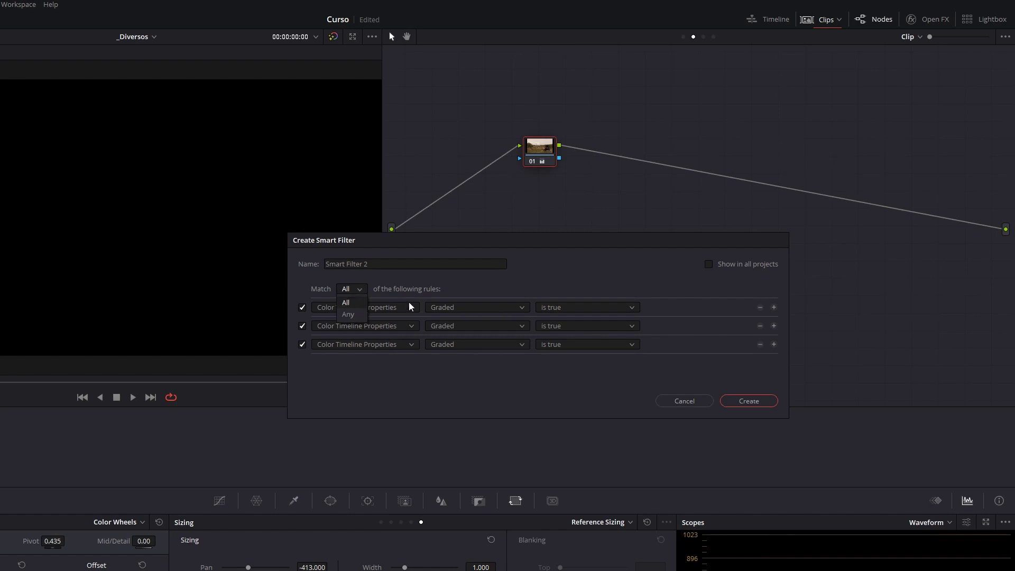
click(348, 314)
click(358, 287)
click(355, 307)
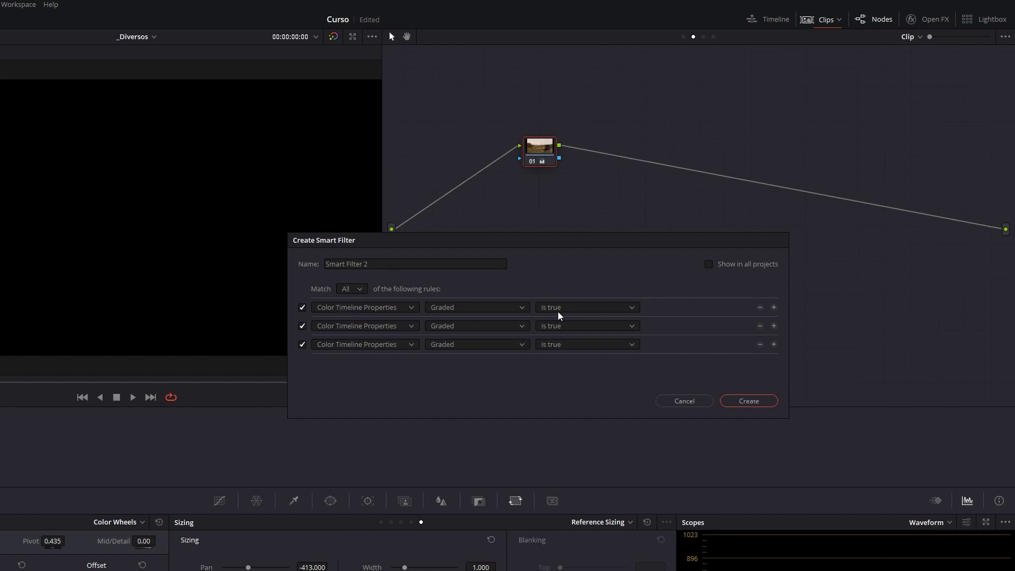
Remove the third rule and set the second rule's property to Flags.
click(760, 344)
click(476, 327)
click(459, 397)
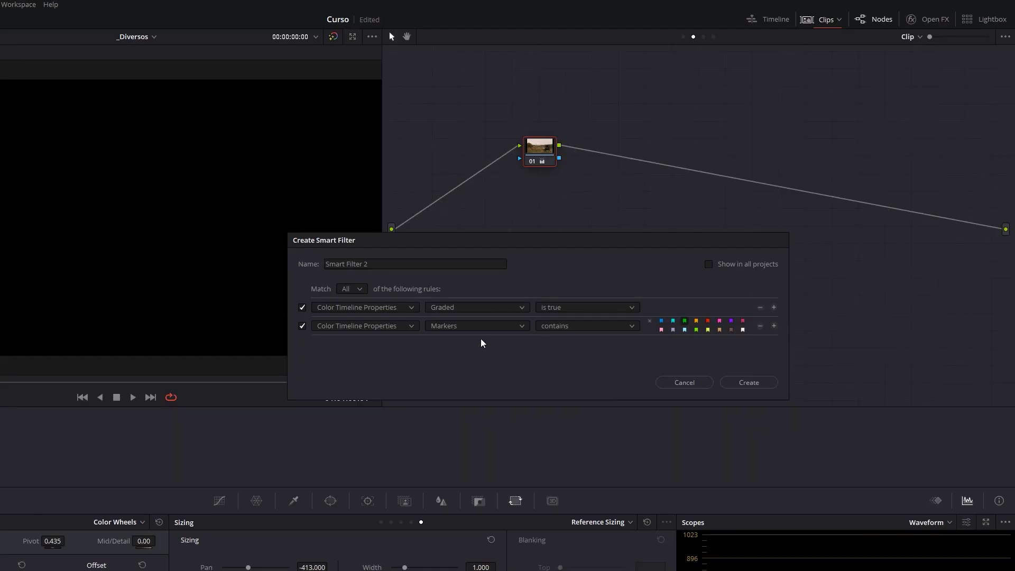
click(467, 331)
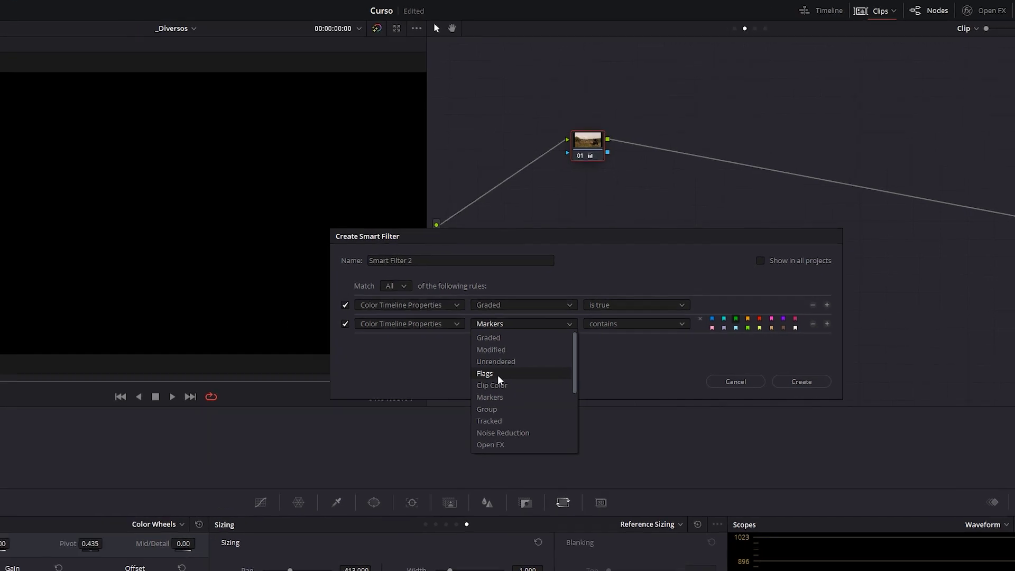
click(498, 374)
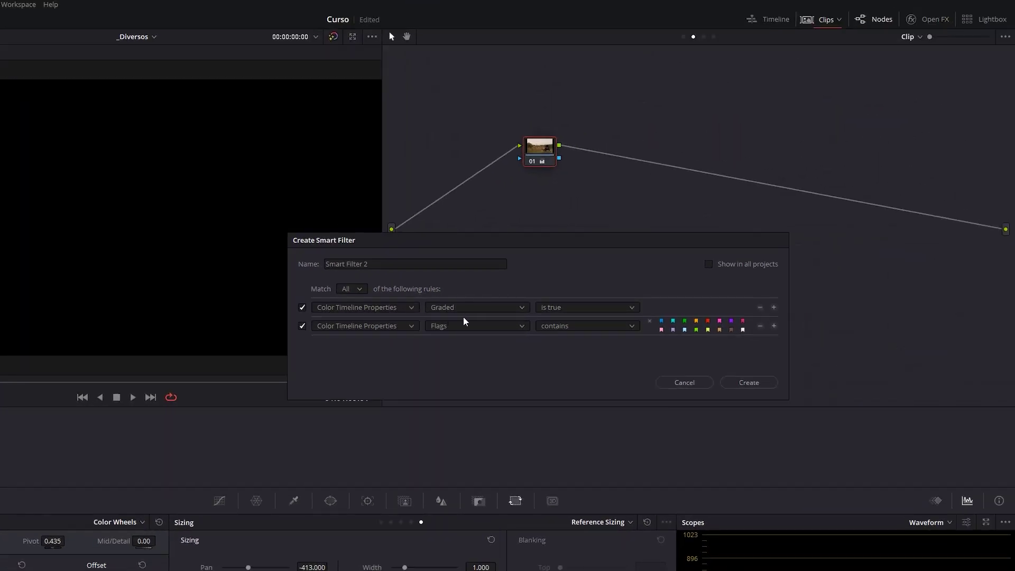
Name the smart filter "Aprovados", create it and display all clips again.
triple_click(359, 270)
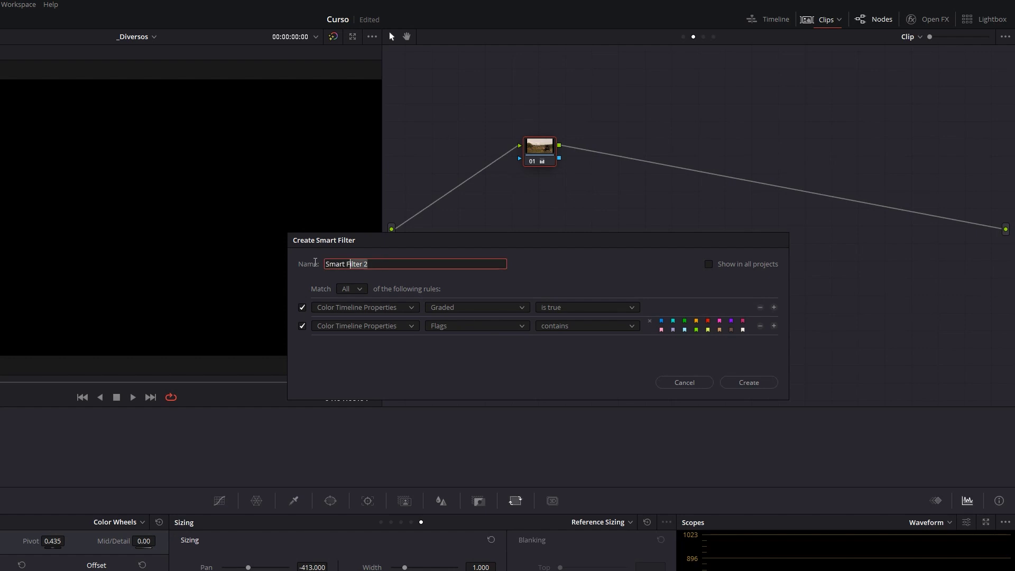
text(Apr)
click(749, 382)
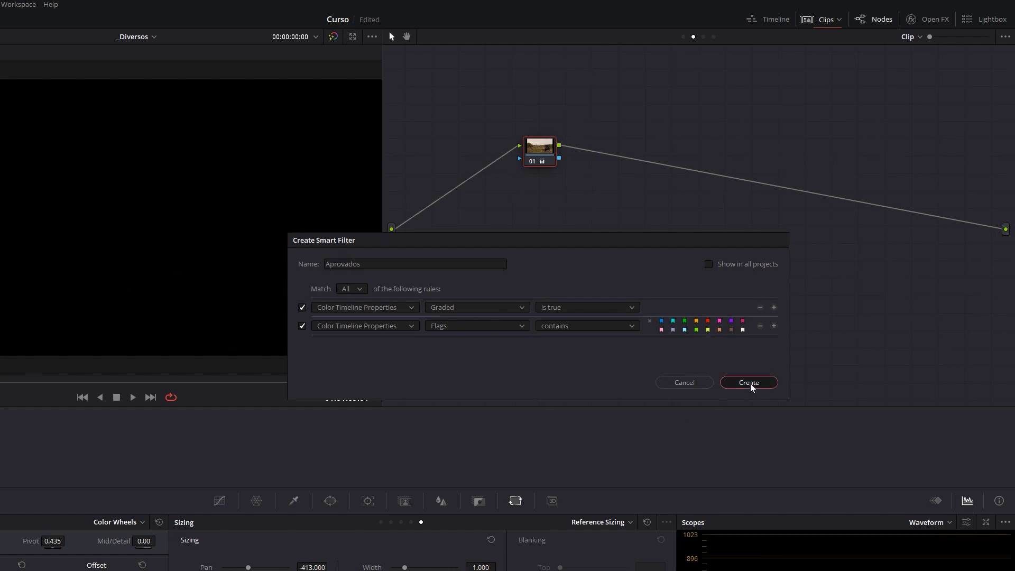
click(839, 20)
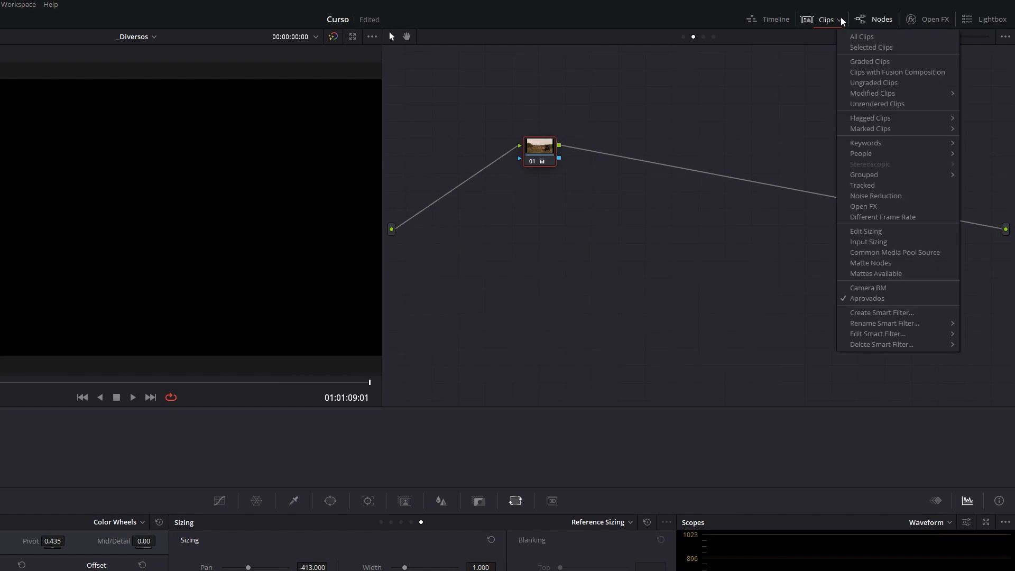
click(872, 38)
Open the "Camera BM" smart filter for editing, examine its rule and close it without saving.
click(839, 20)
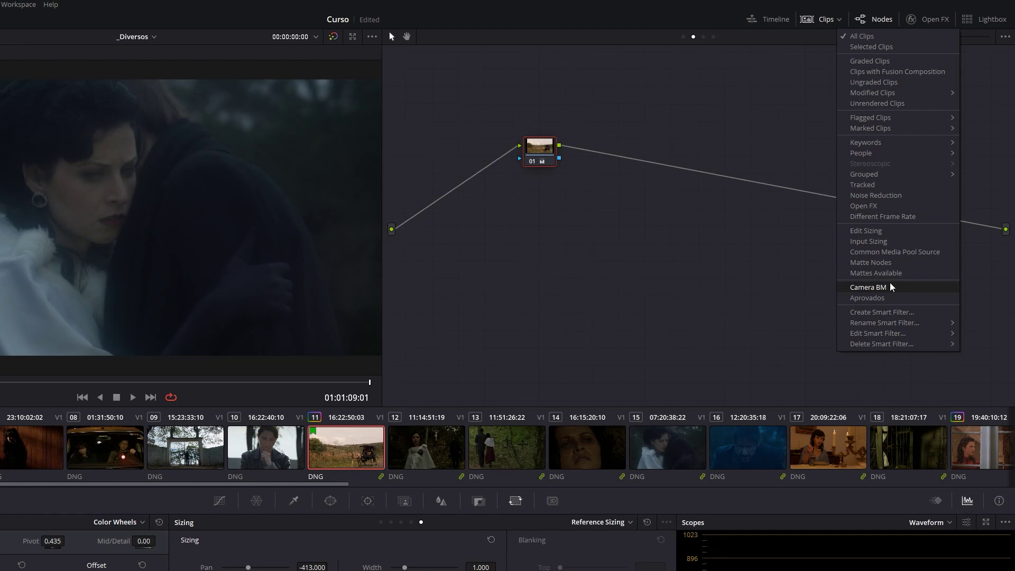
mouse_move(869, 339)
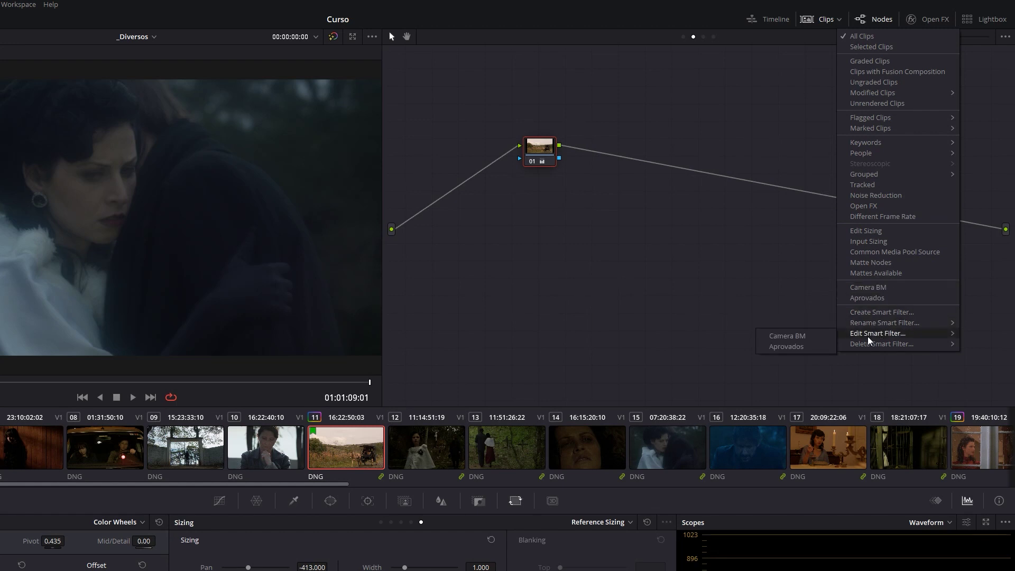
click(804, 337)
drag(424, 314, 667, 211)
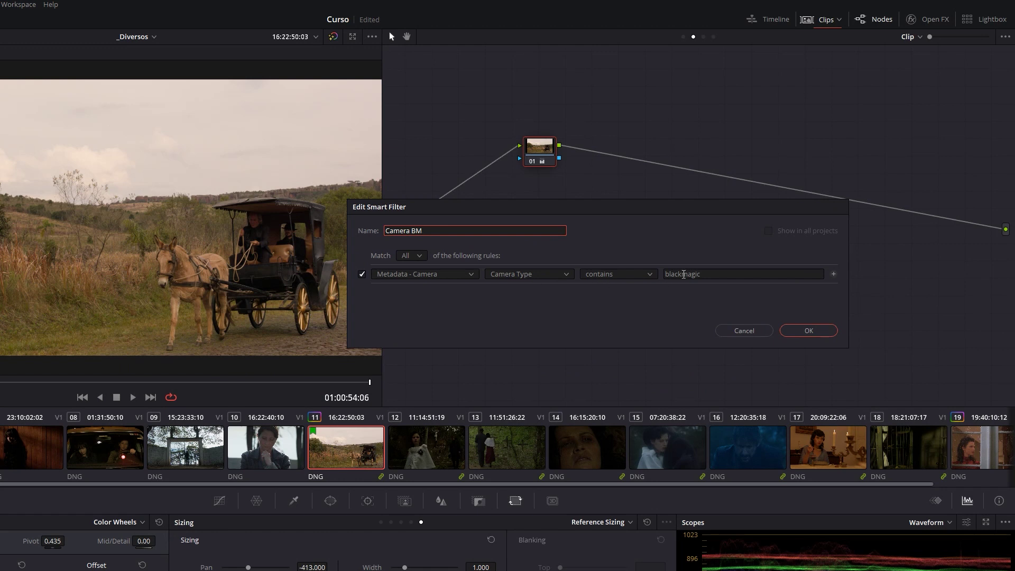
click(744, 331)
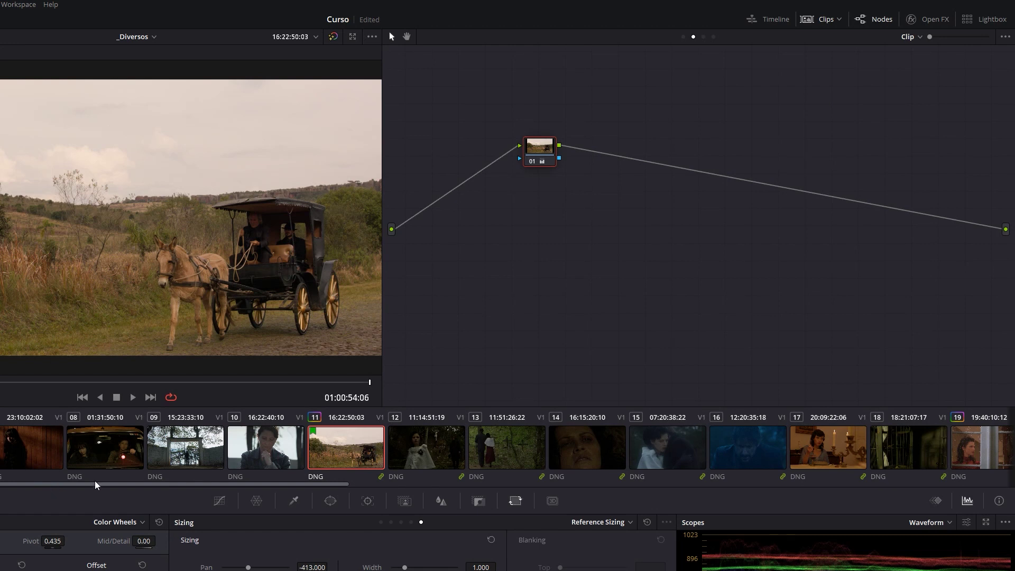
Filter the timeline's clips with the "Camera BM" smart filter and look through the matching thumbnails.
drag(90, 485, 223, 455)
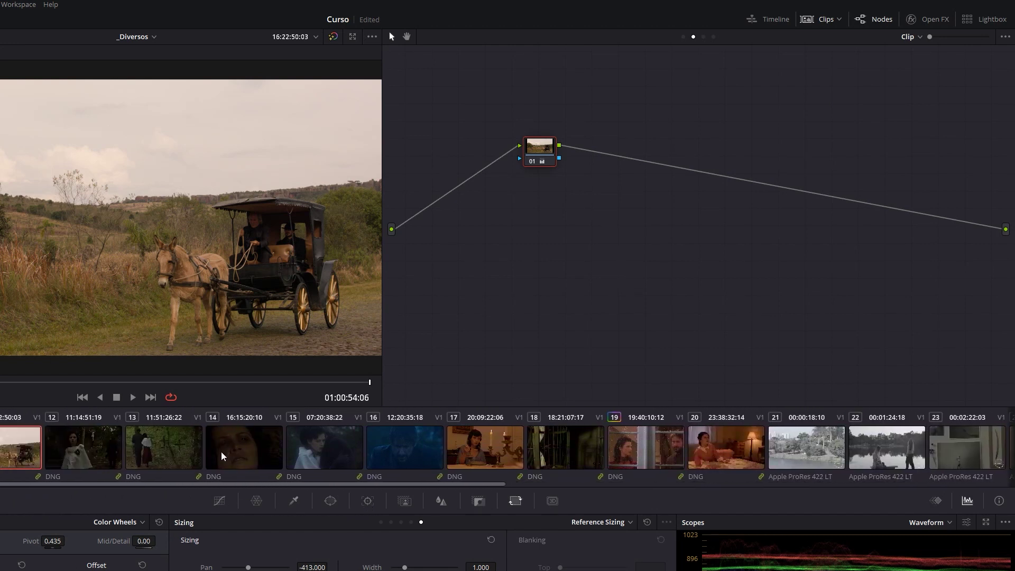
click(839, 20)
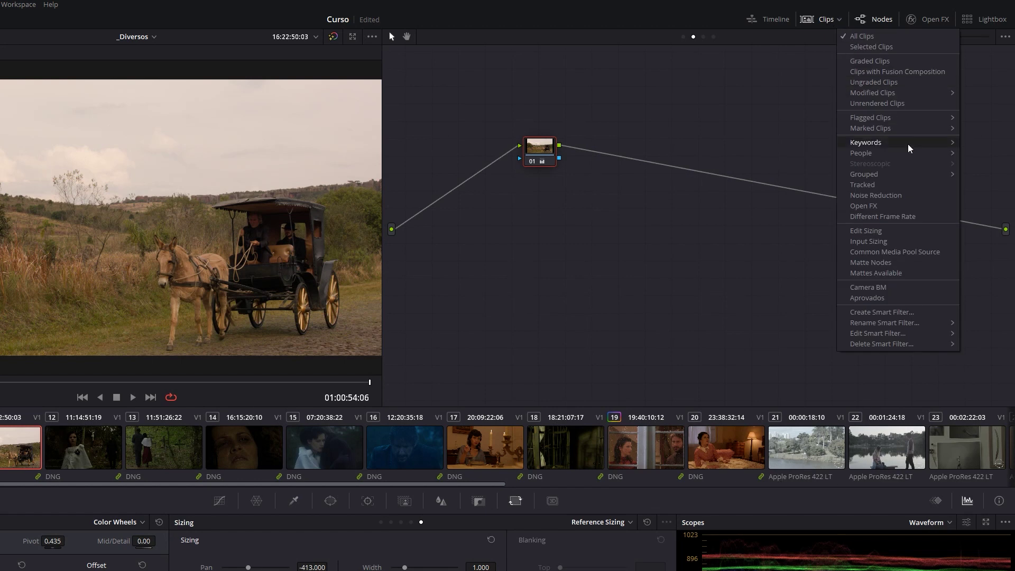
click(868, 287)
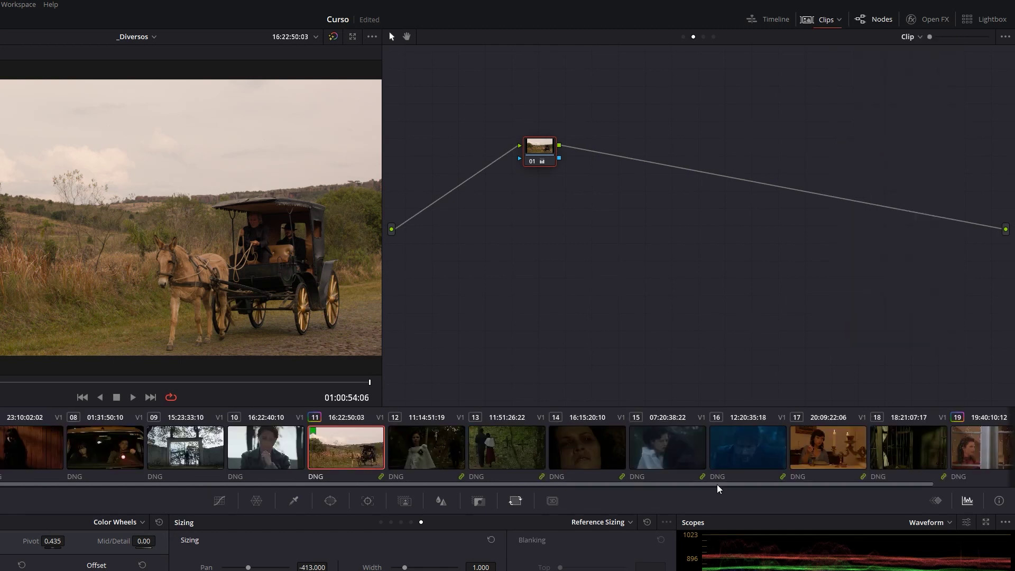
drag(717, 484, 893, 482)
drag(756, 485, 532, 487)
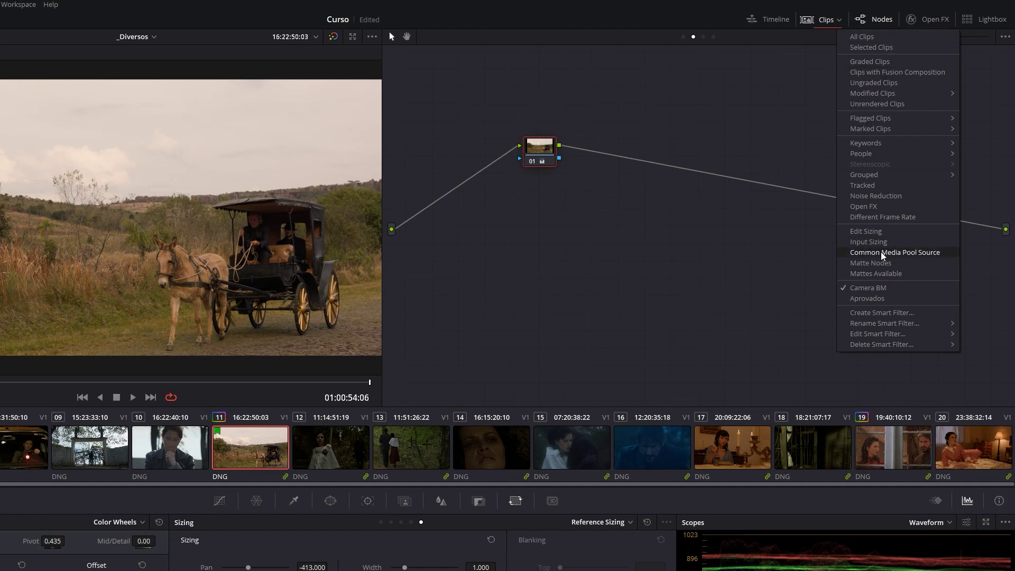
Start a new smart filter with a rule matching clips whose Flags contain green, and make it show in all projects.
click(886, 314)
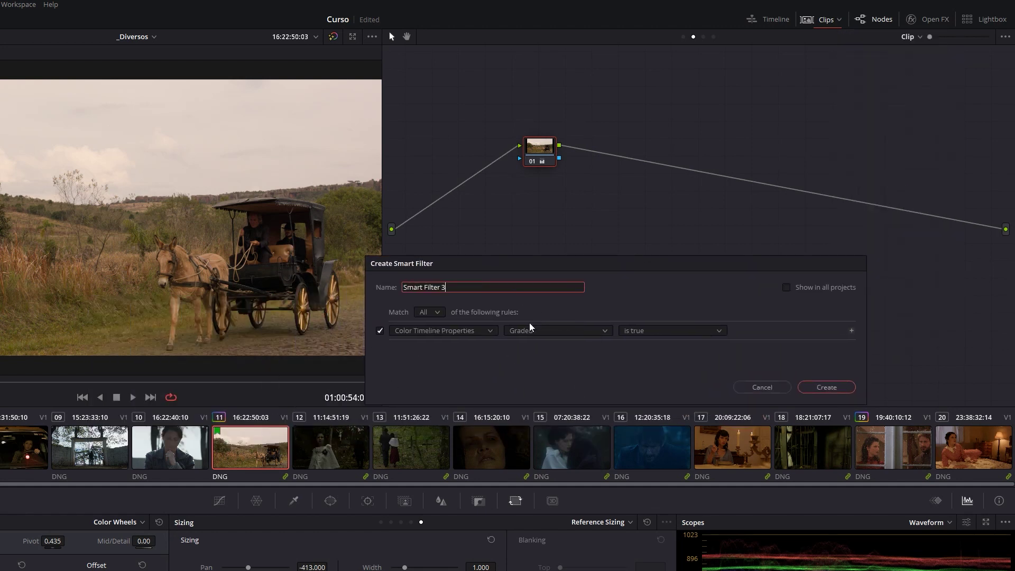
click(497, 328)
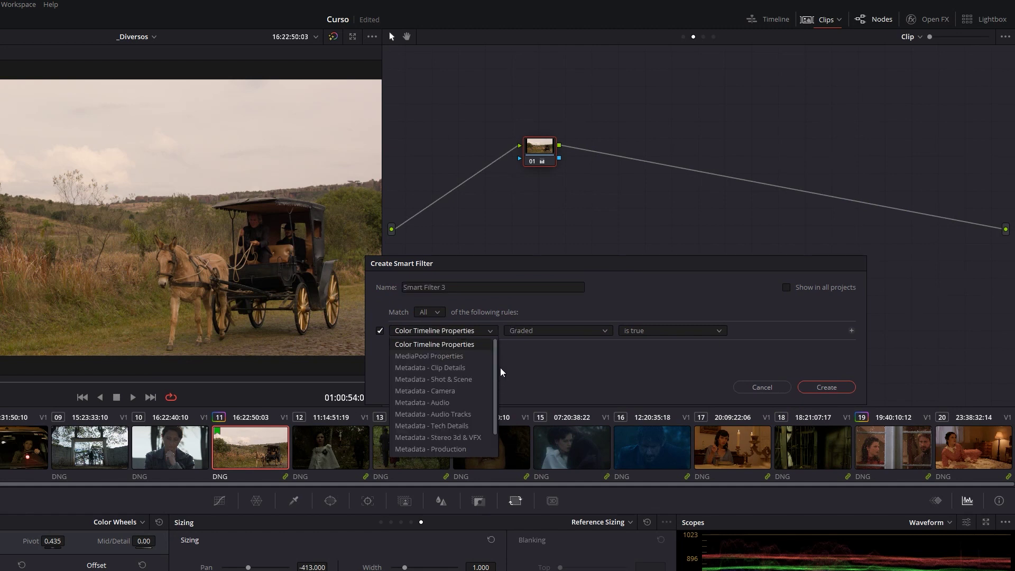
click(542, 333)
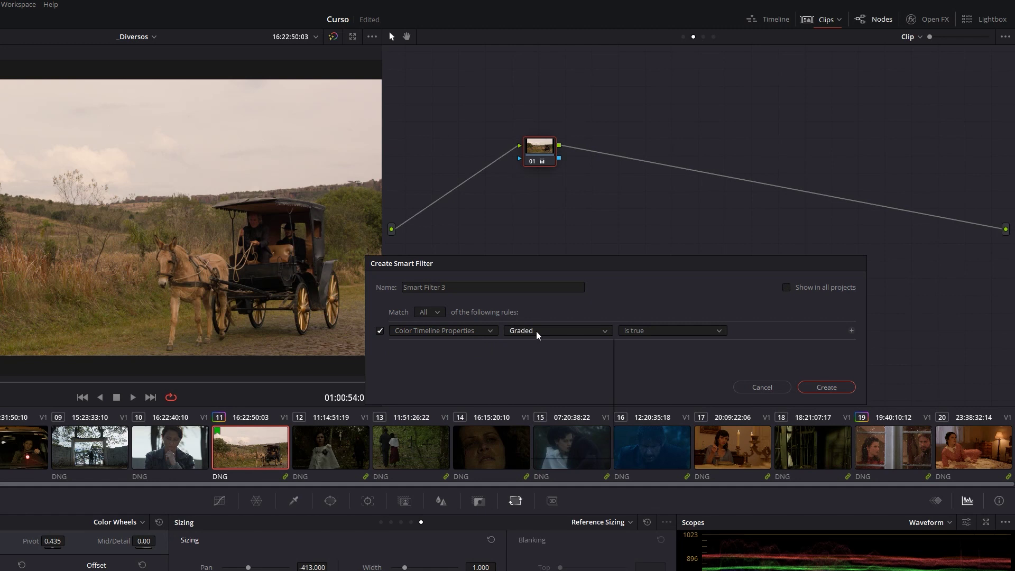
click(537, 333)
click(518, 379)
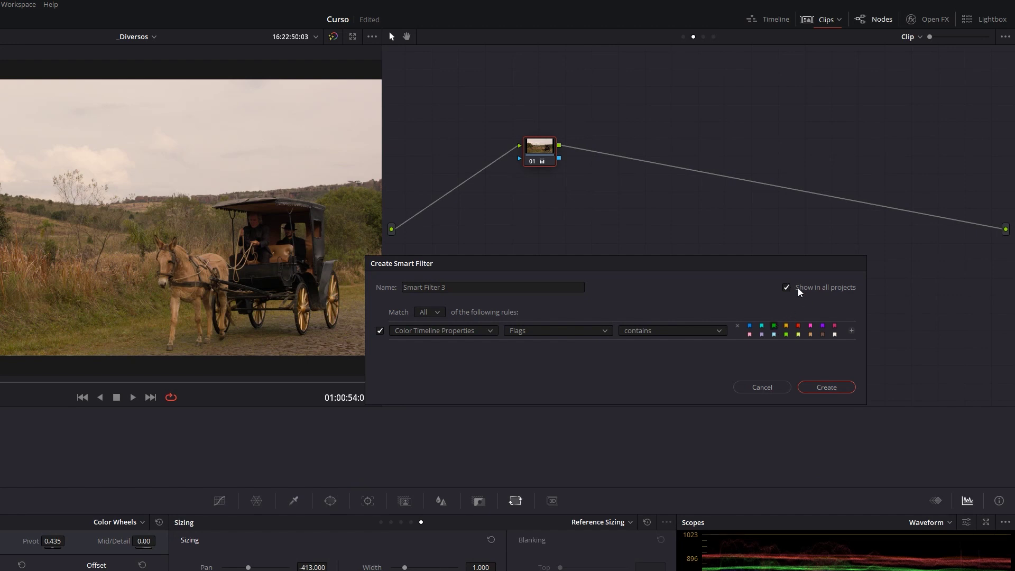
Name the smart filter "Flag Verde" and create it.
click(482, 282)
text(Flag Verde)
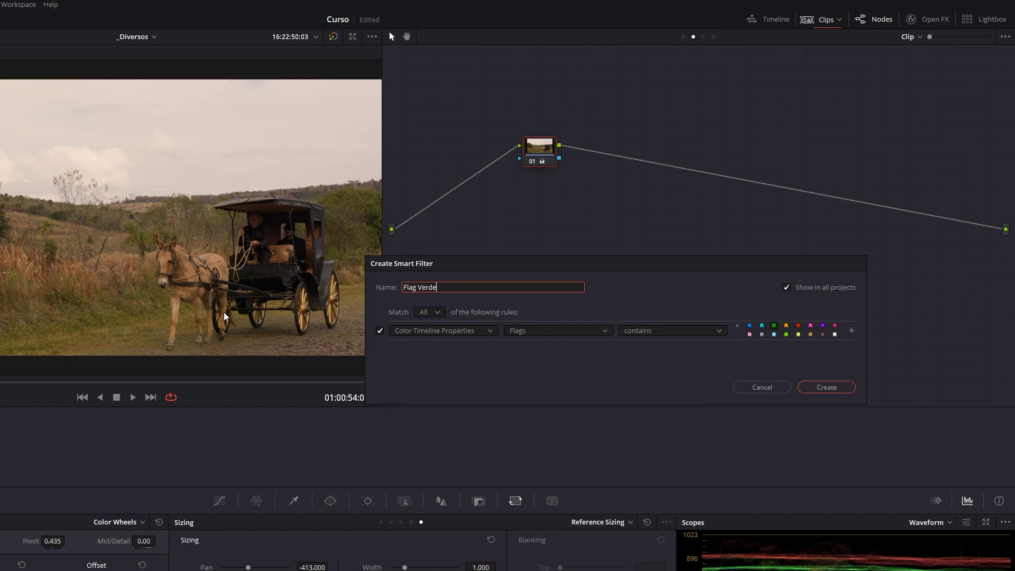
click(823, 390)
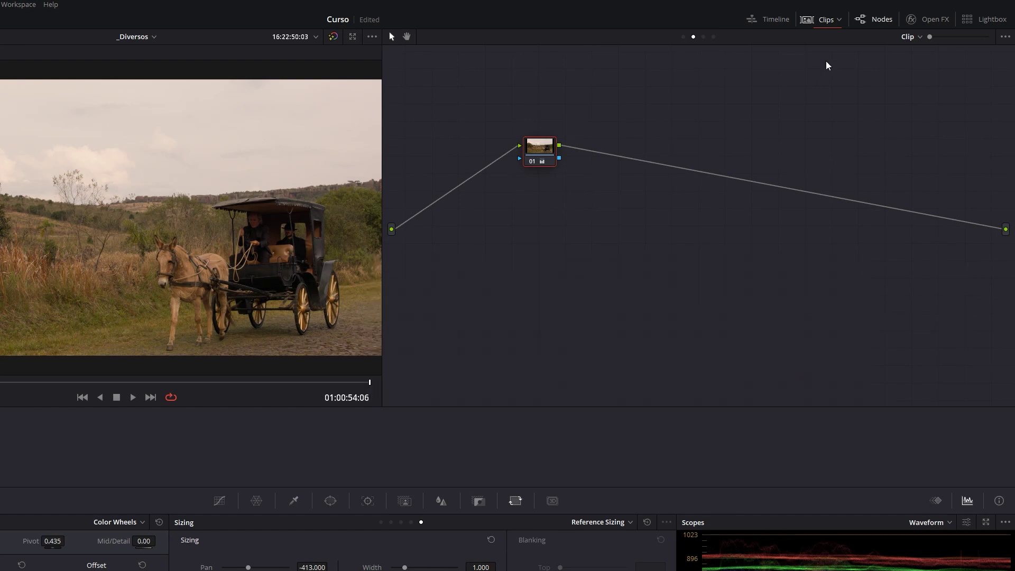
Check the clip filter list for the user smart filters and open the "Aula" project.
click(839, 21)
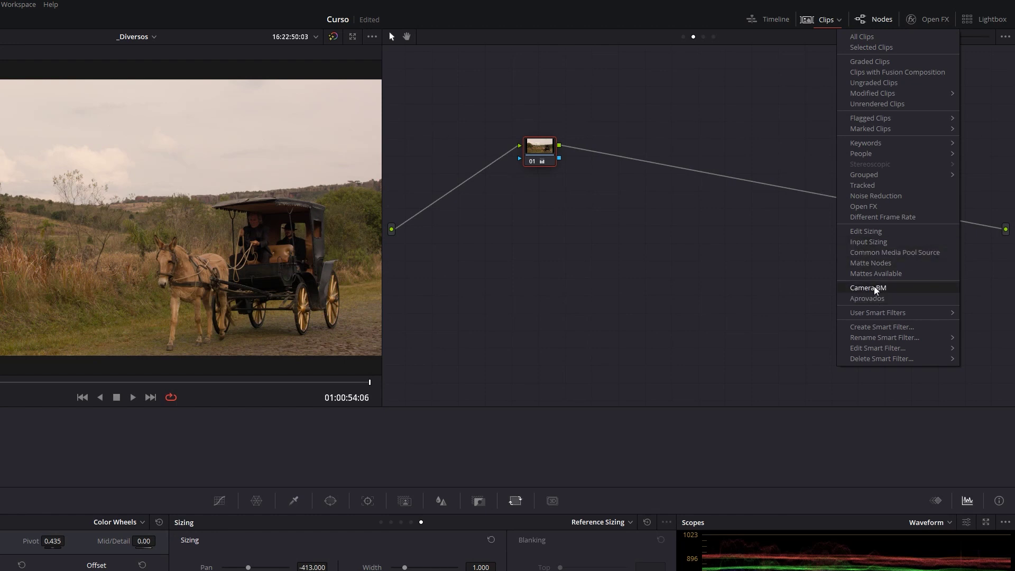
mouse_move(862, 315)
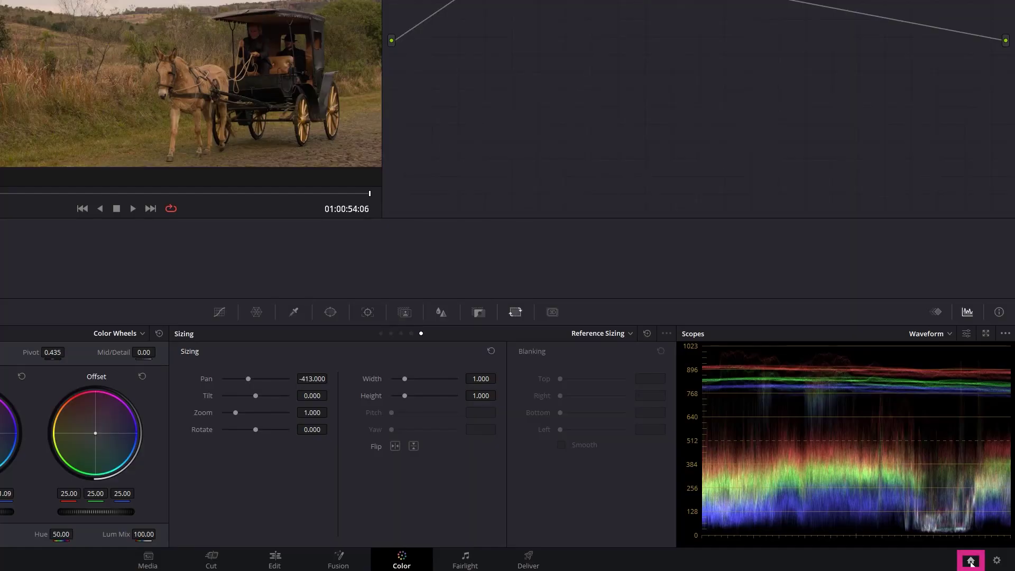
click(970, 561)
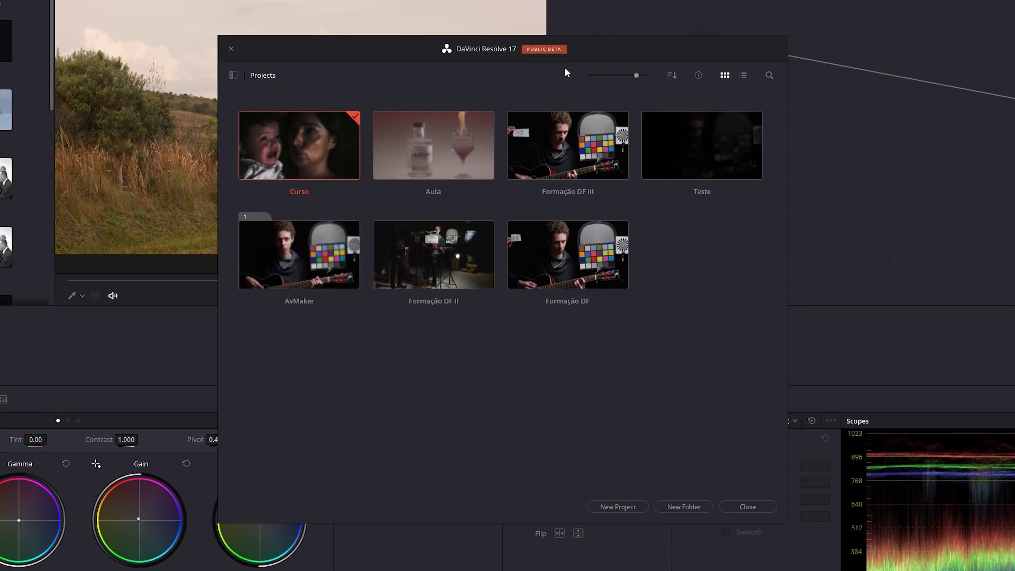
double_click(420, 151)
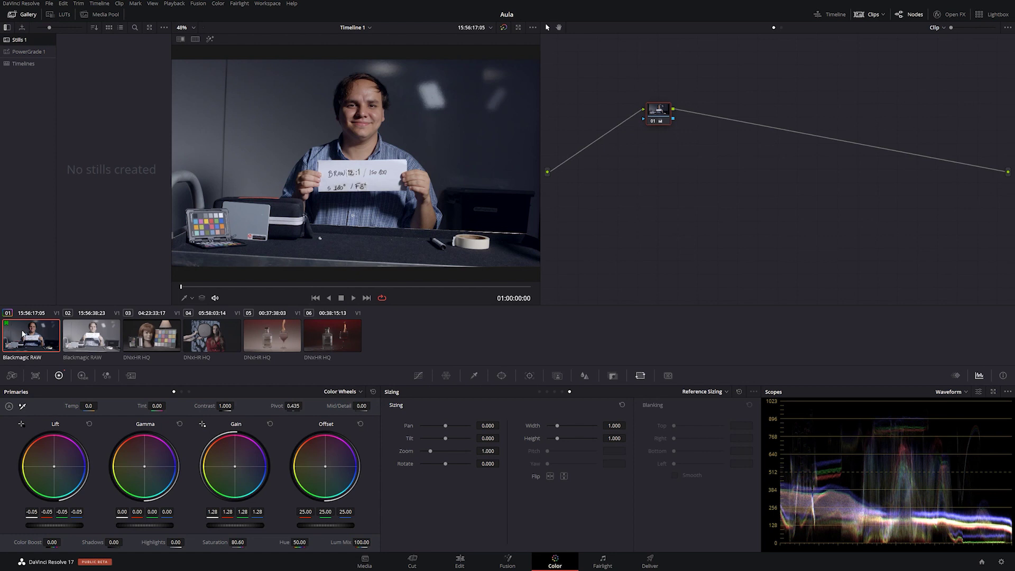
Filter the Aula project's clips with the "Flag Verde" user smart filter and reopen the "Curso" project.
click(883, 15)
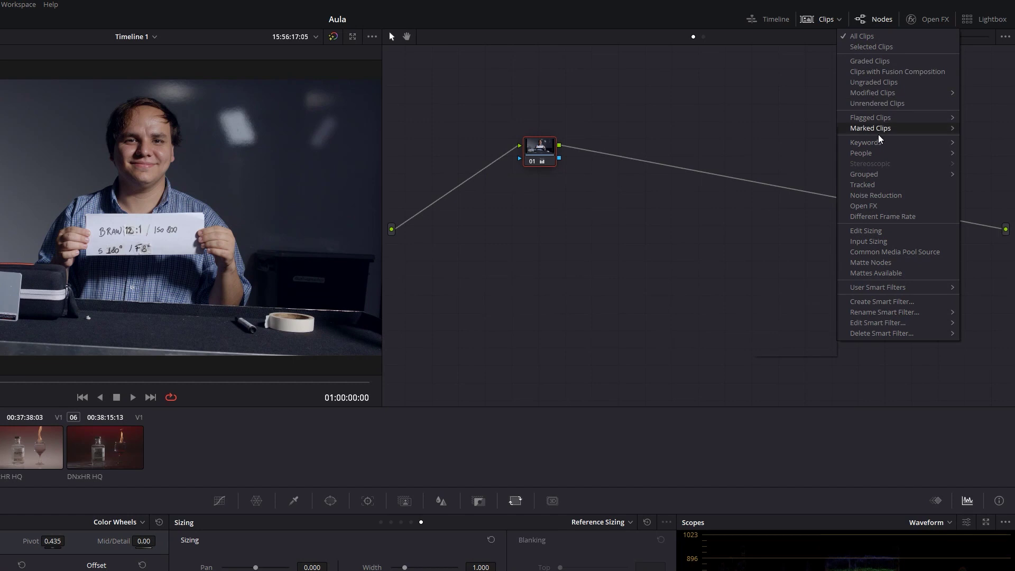
mouse_move(872, 291)
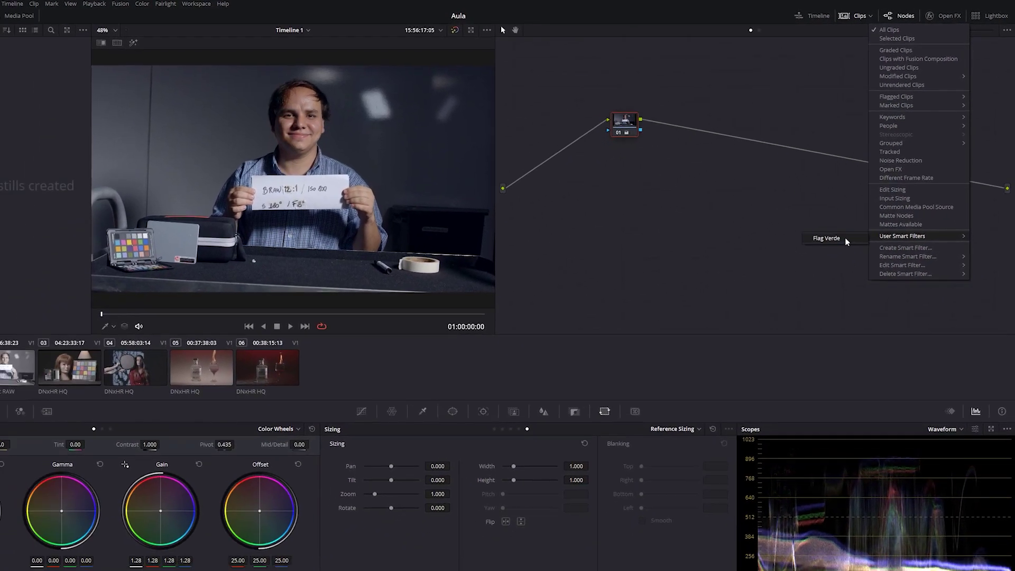
click(786, 290)
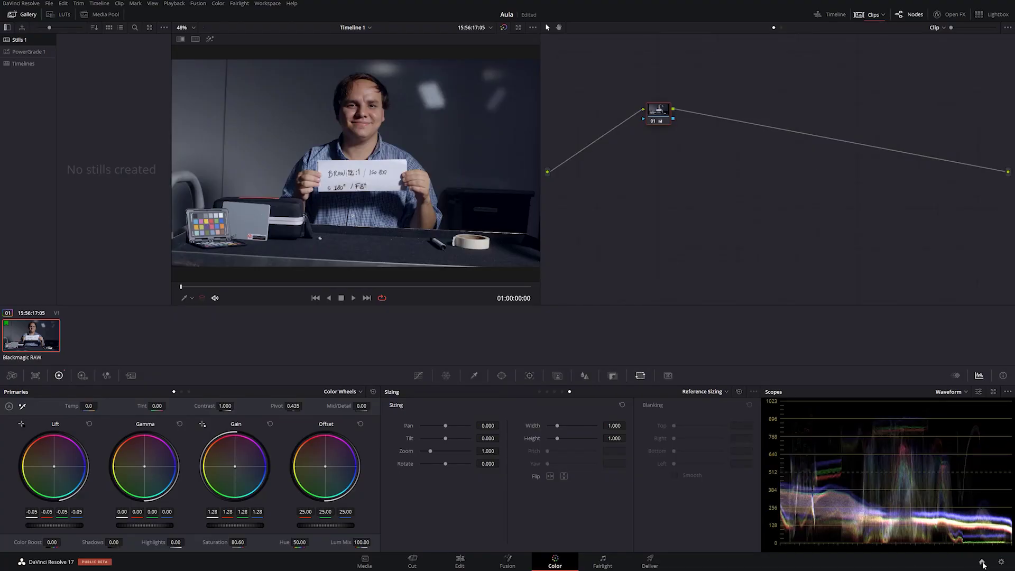
click(982, 563)
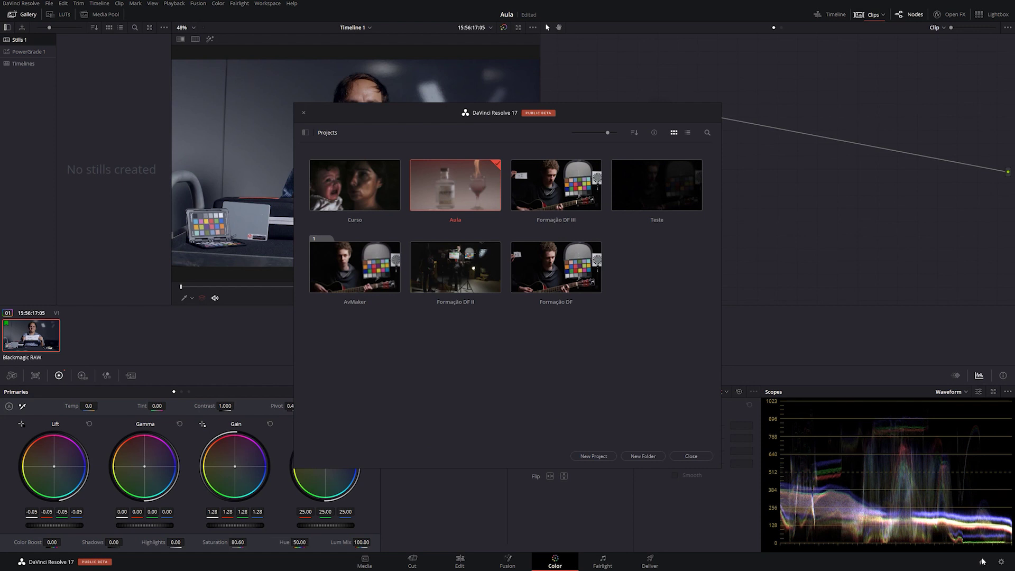
double_click(392, 206)
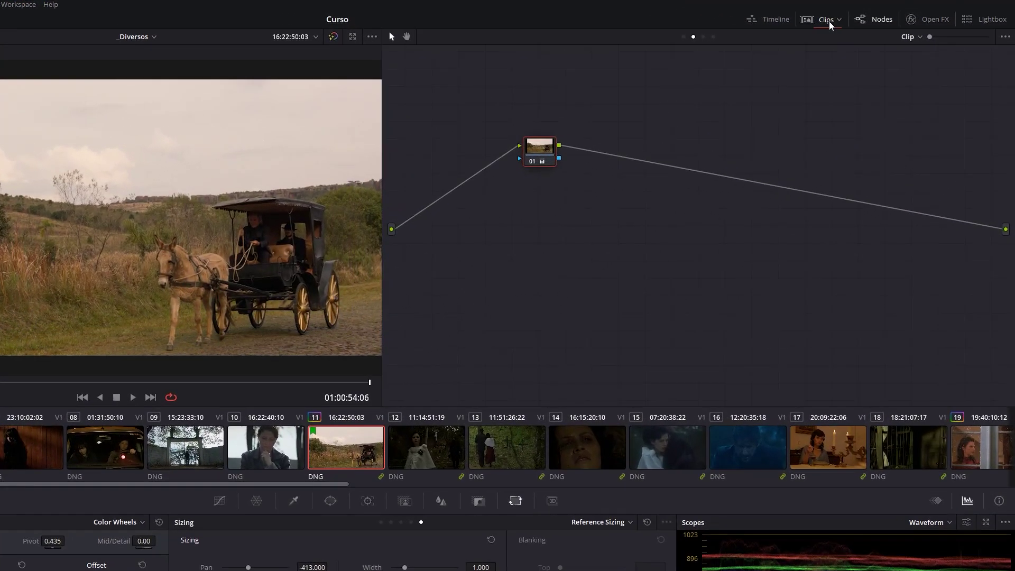
Open the Lightbox, browse the Preto Pálido, Ursa and Astro negro groups, and display only the "Preto Pálido" clips.
click(988, 19)
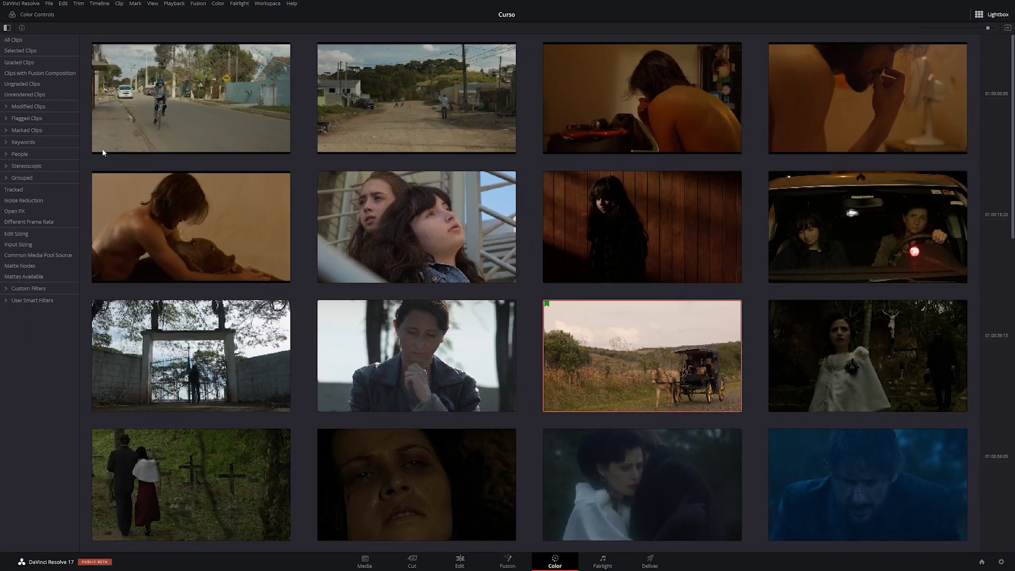
click(7, 178)
click(27, 200)
click(24, 221)
click(23, 228)
click(20, 220)
click(24, 200)
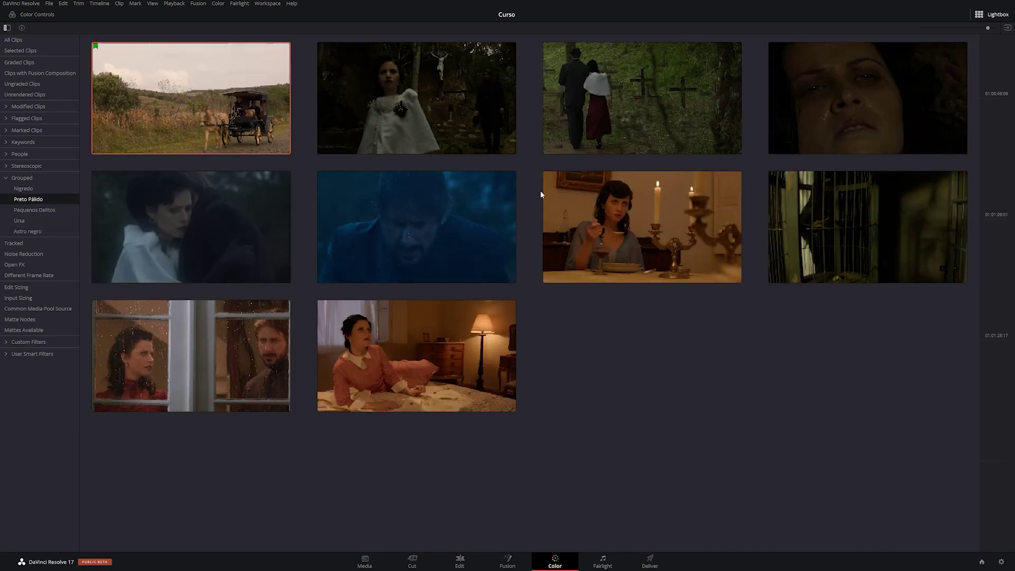
Close the Lightbox and switch the node graph to Group Post-Clip.
click(995, 16)
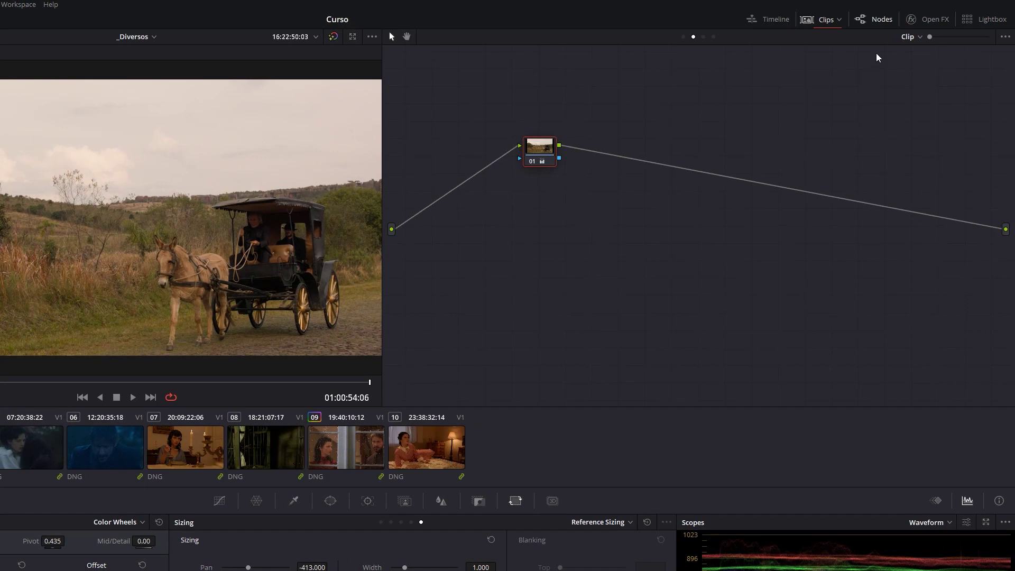
click(703, 37)
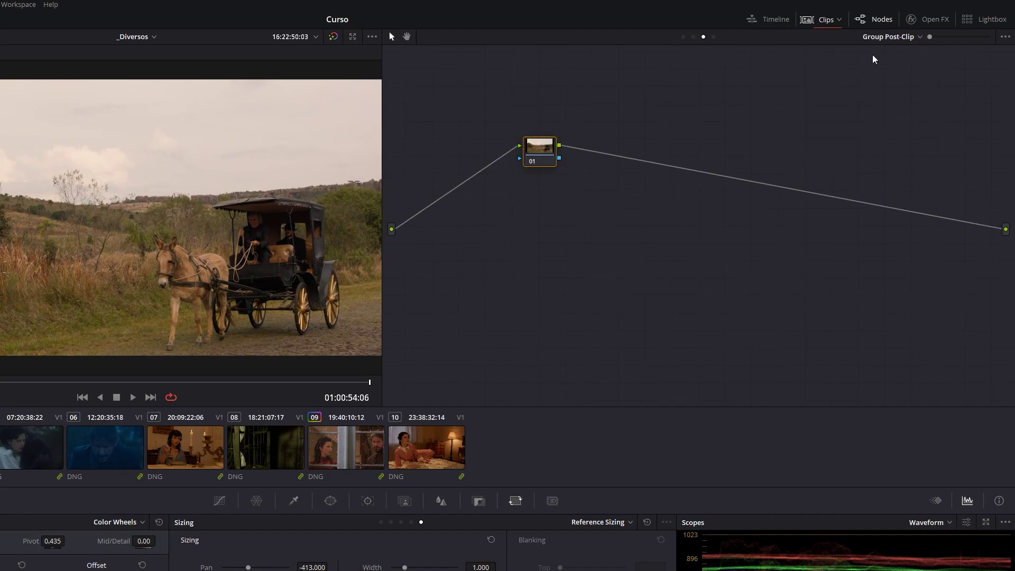